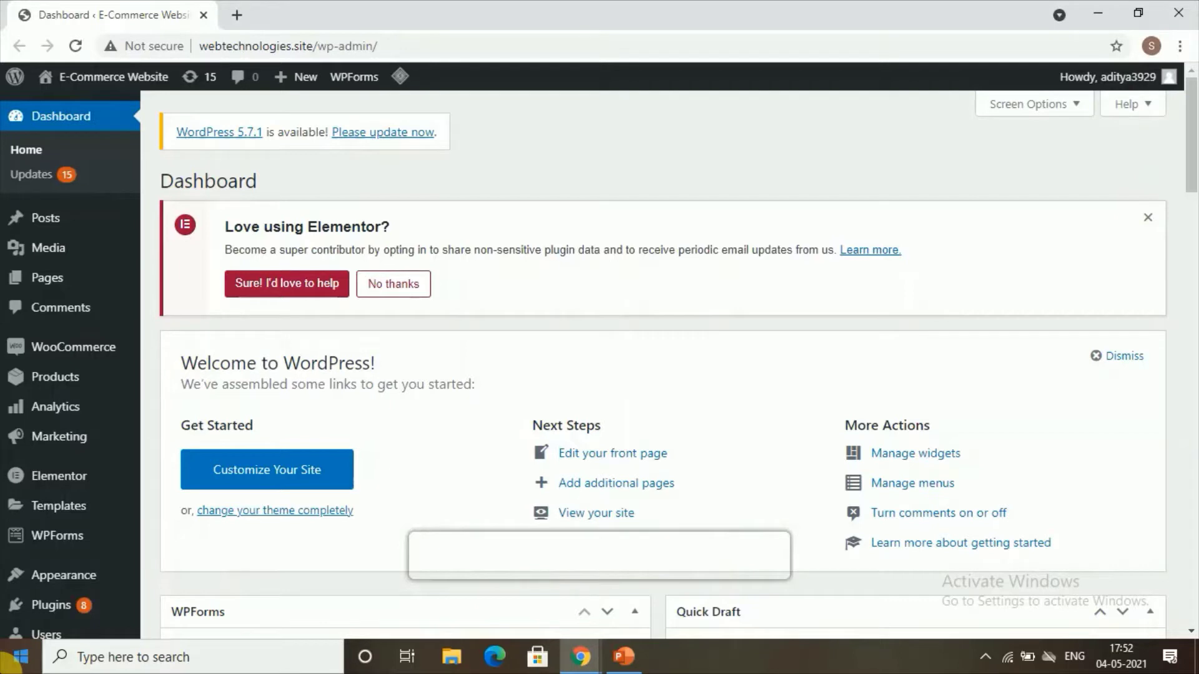
Step: Visit the live site and look through its home page down to the Latest Products section
{"action": "left_click", "coordinate": [128, 80]}
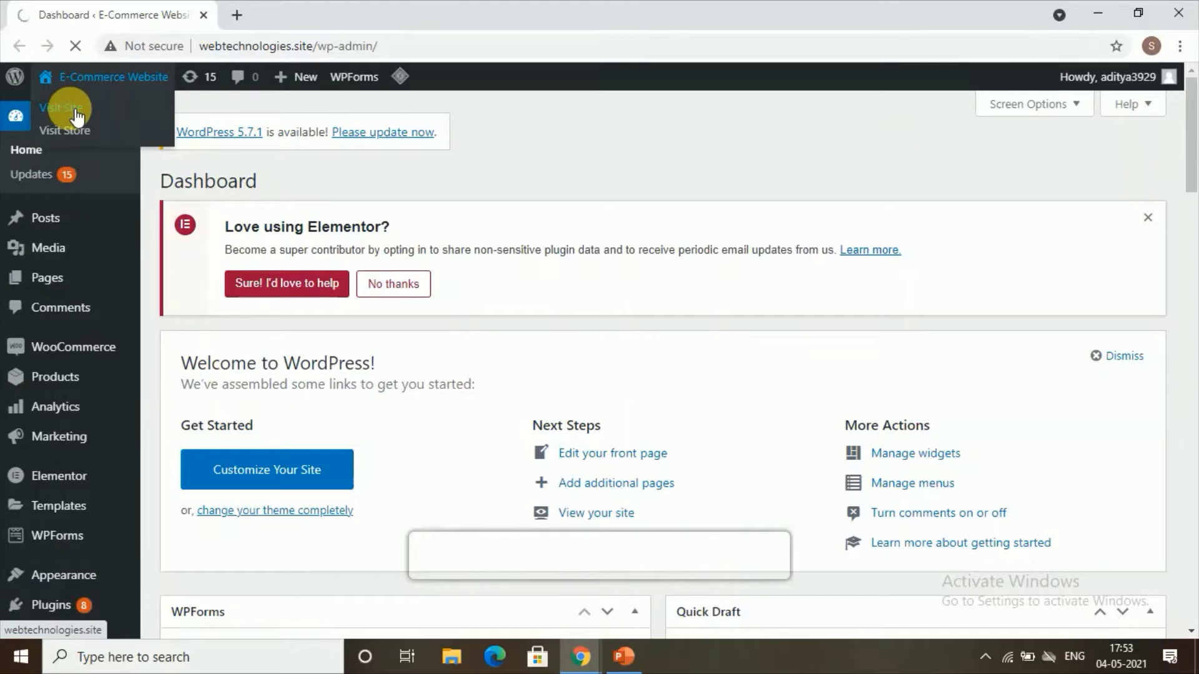
{"action": "right_click", "coordinate": [116, 100]}
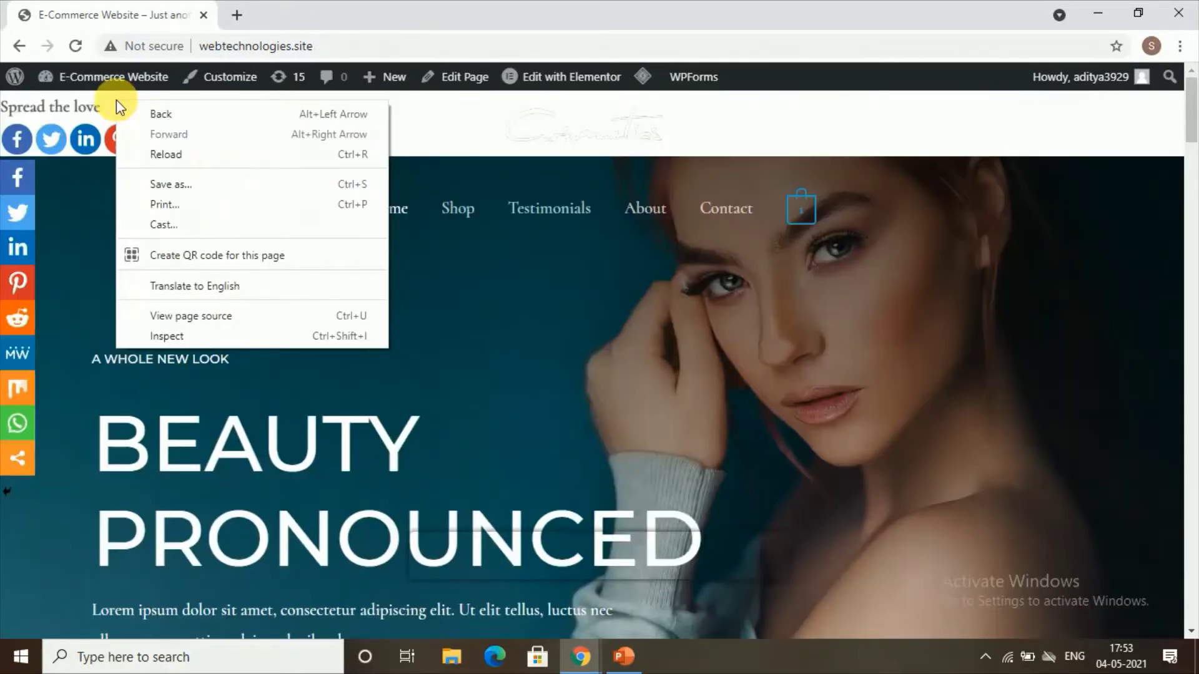
{"action": "left_click", "coordinate": [556, 294]}
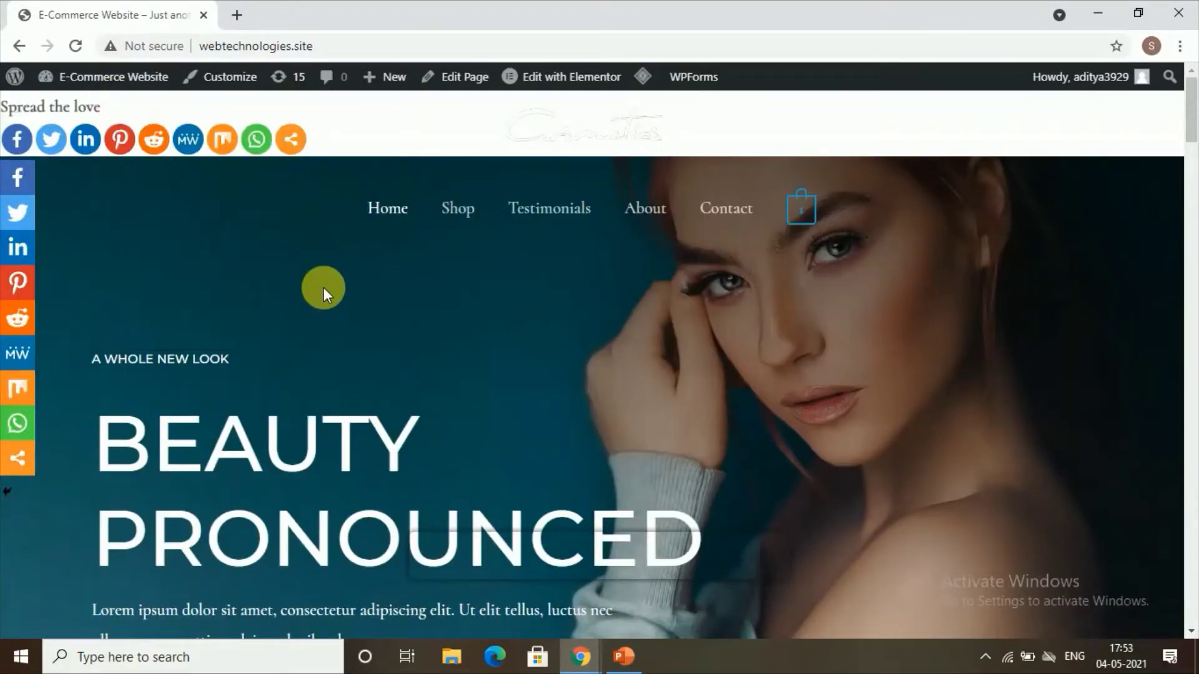
{"action": "scroll", "coordinate": [323, 282], "scroll_direction": "down", "scroll_amount": 4}
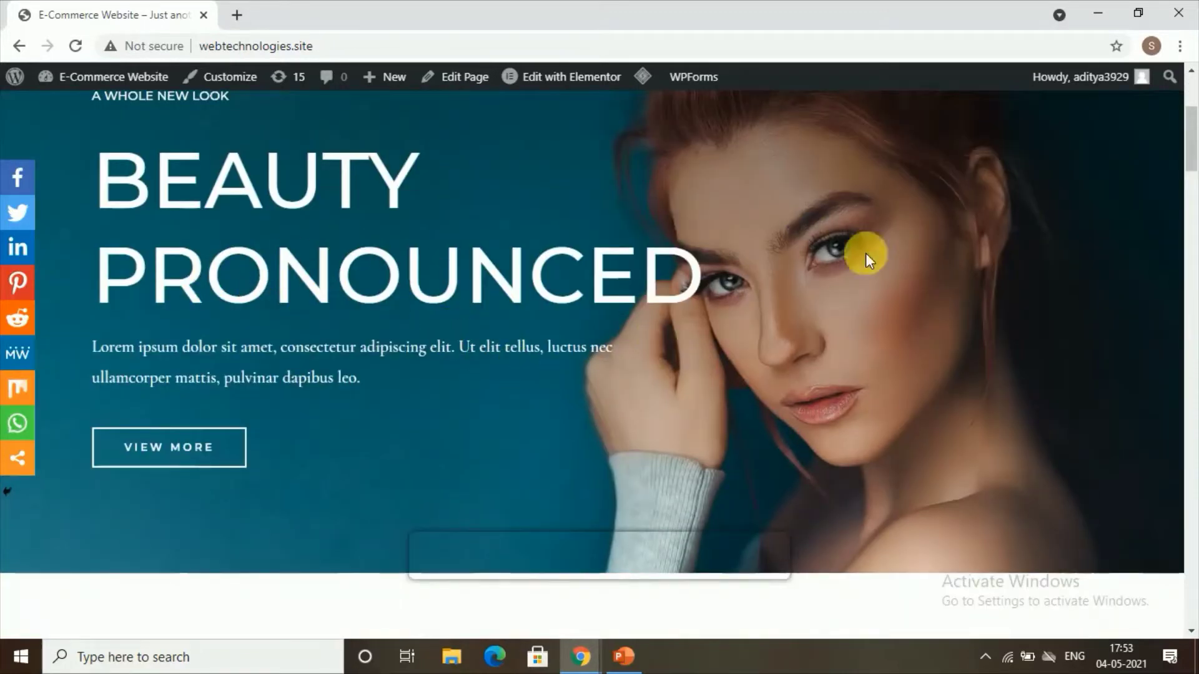
{"action": "scroll", "coordinate": [201, 148], "scroll_direction": "down", "scroll_amount": 5}
{"action": "scroll", "coordinate": [522, 263], "scroll_direction": "down", "scroll_amount": 7}
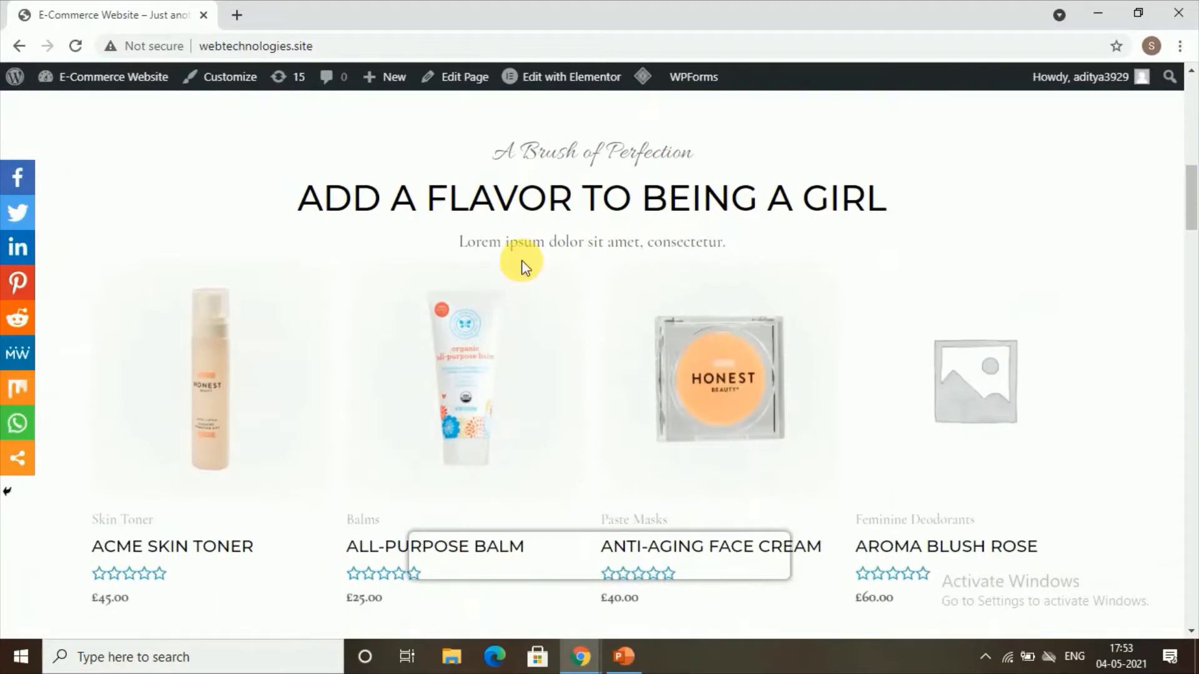
{"action": "scroll", "coordinate": [550, 206], "scroll_direction": "down", "scroll_amount": 20}
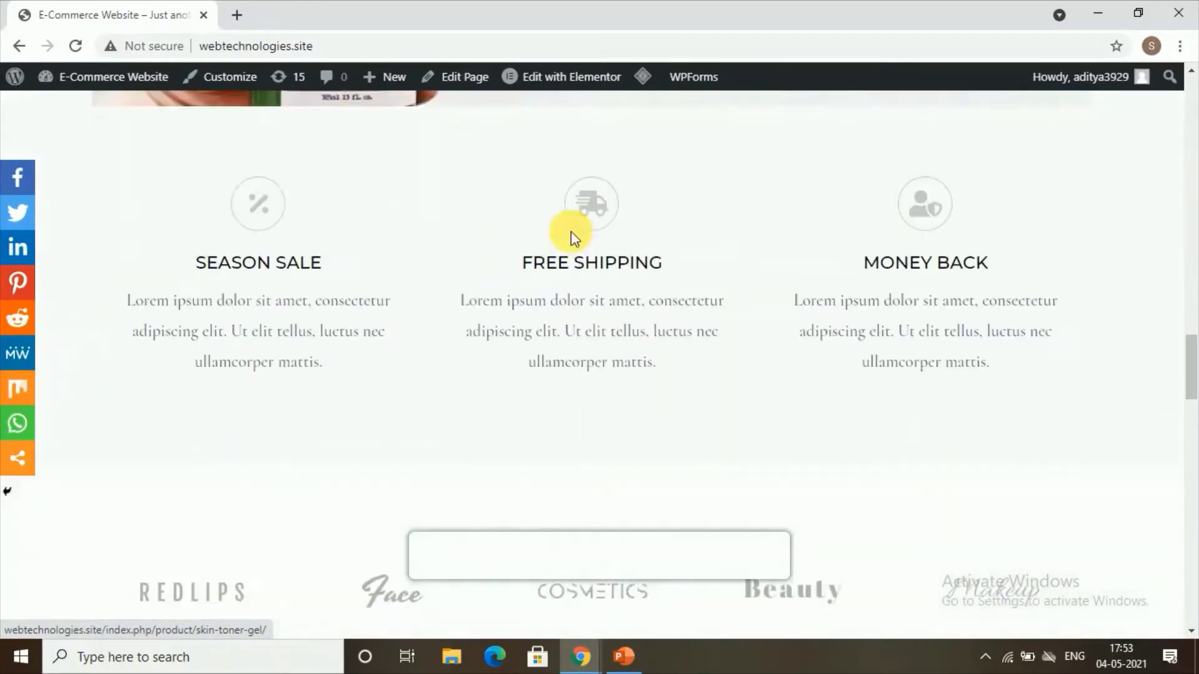
{"action": "scroll", "coordinate": [575, 204], "scroll_direction": "down", "scroll_amount": 5}
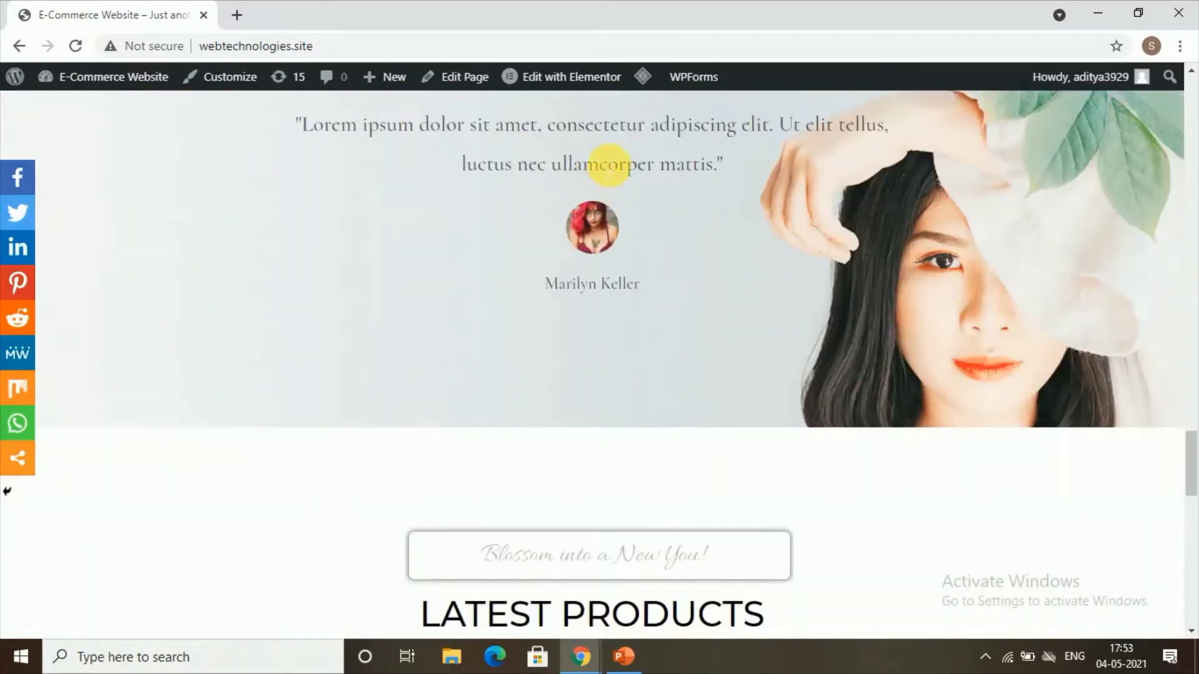
{"action": "scroll", "coordinate": [612, 151], "scroll_direction": "down", "scroll_amount": 5}
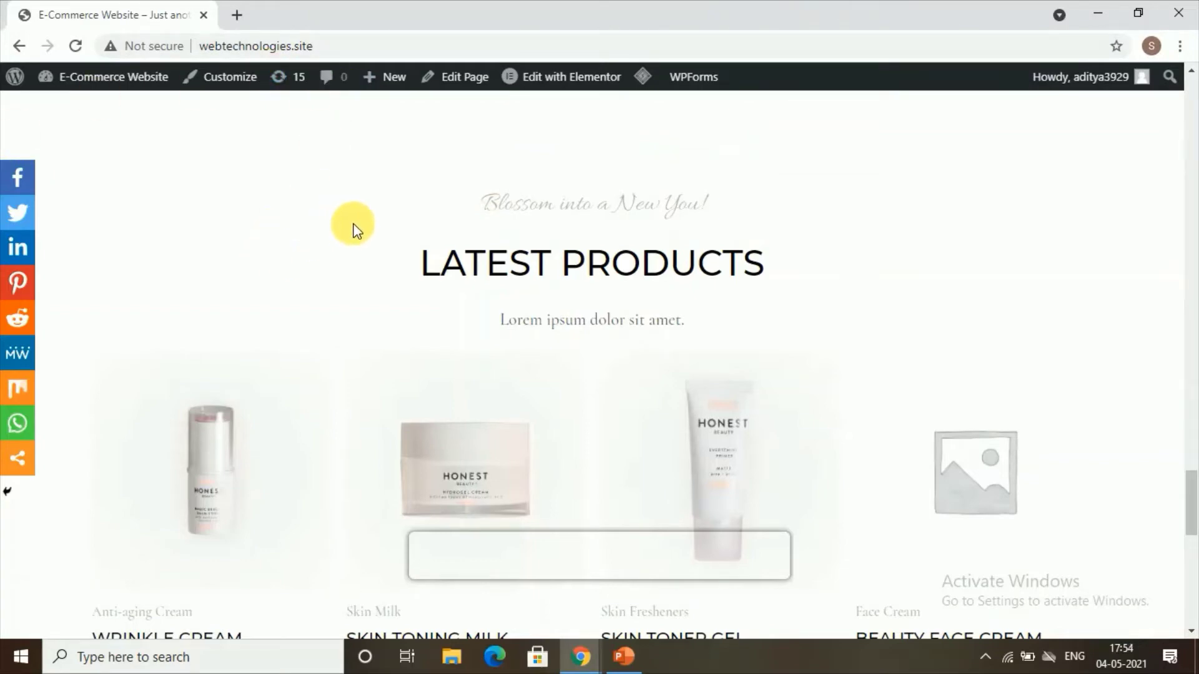
Step: Return to the admin dashboard and open the page for adding new plugins
{"action": "mouse_move", "coordinate": [78, 84]}
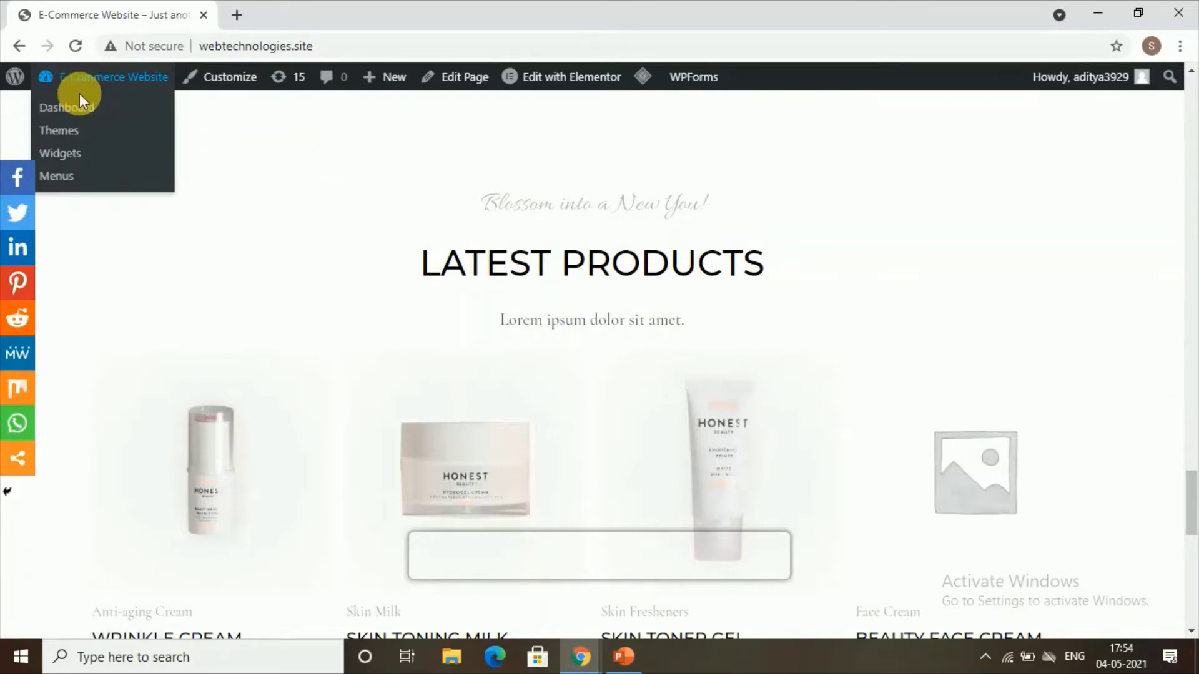
{"action": "left_click", "coordinate": [89, 112]}
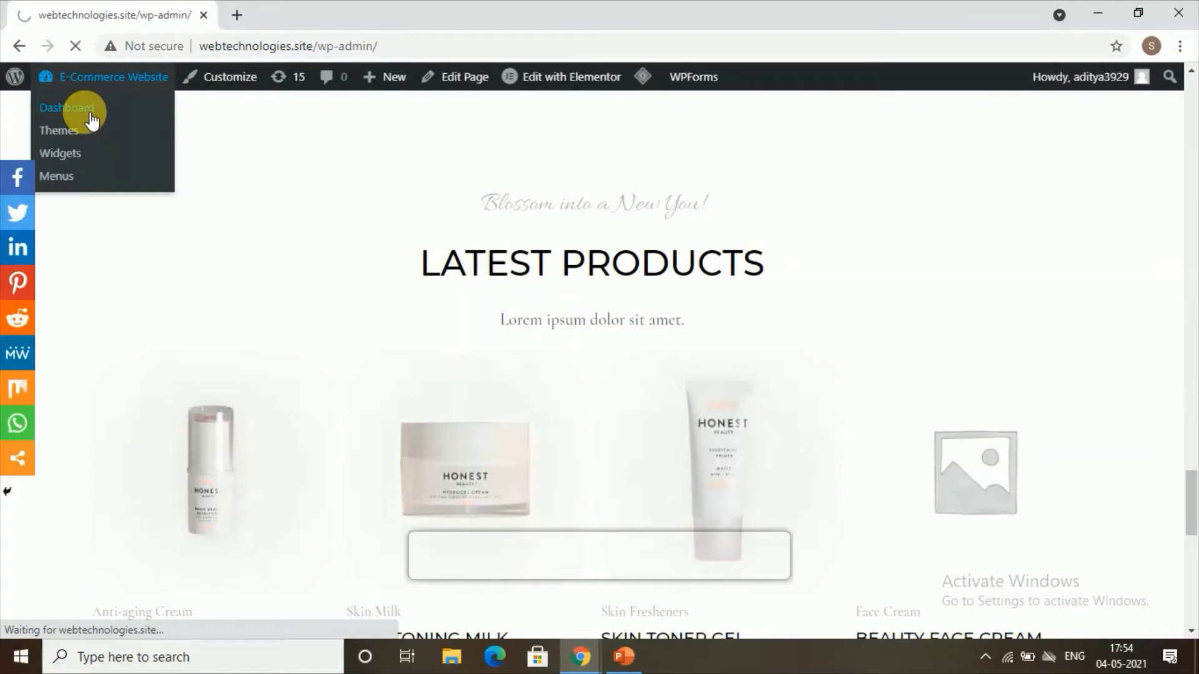
{"action": "scroll", "coordinate": [160, 348], "scroll_direction": "down", "scroll_amount": 3}
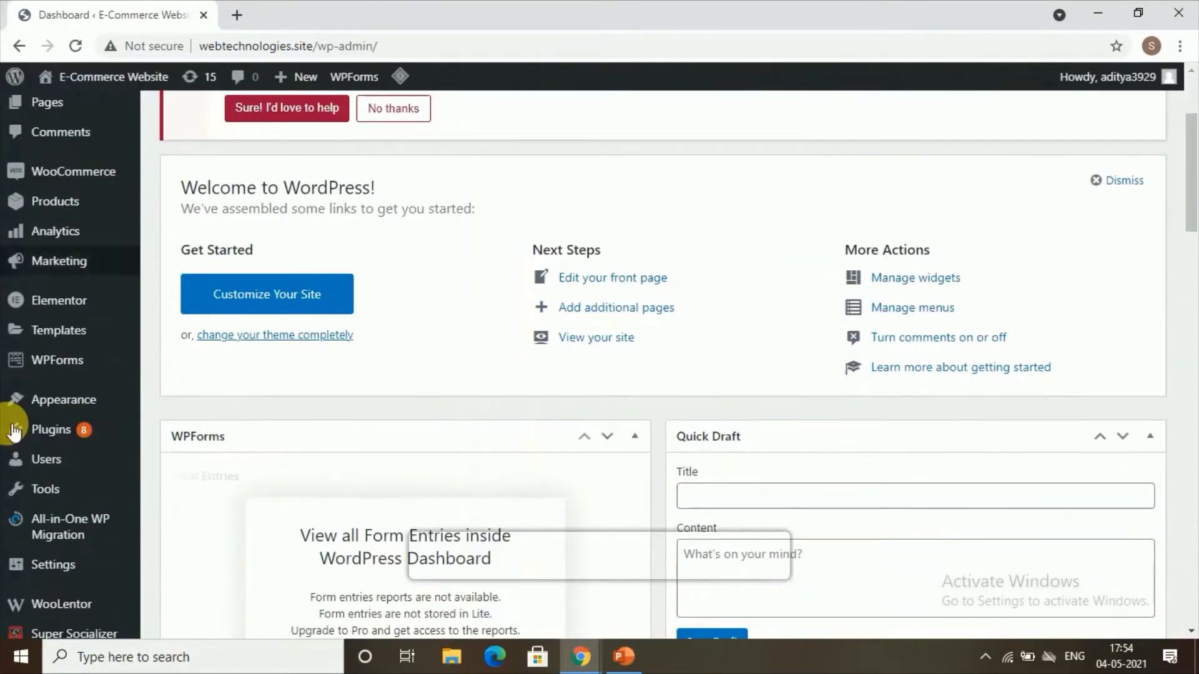
{"action": "mouse_move", "coordinate": [82, 431]}
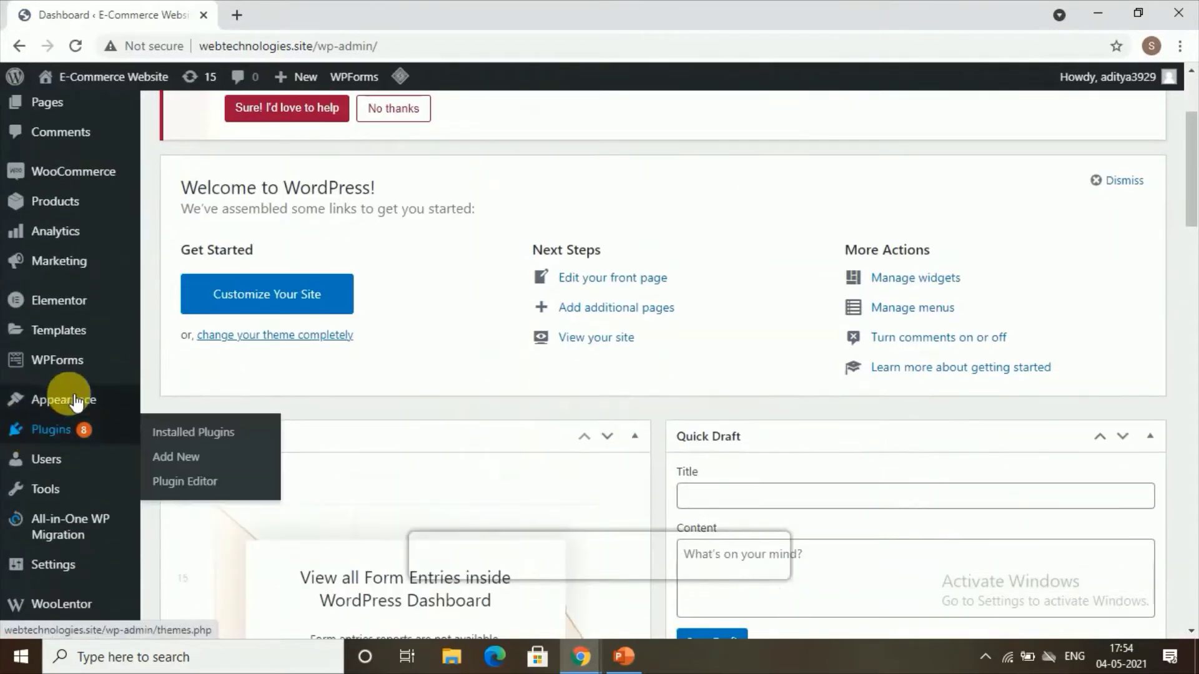
{"action": "left_click", "coordinate": [208, 462]}
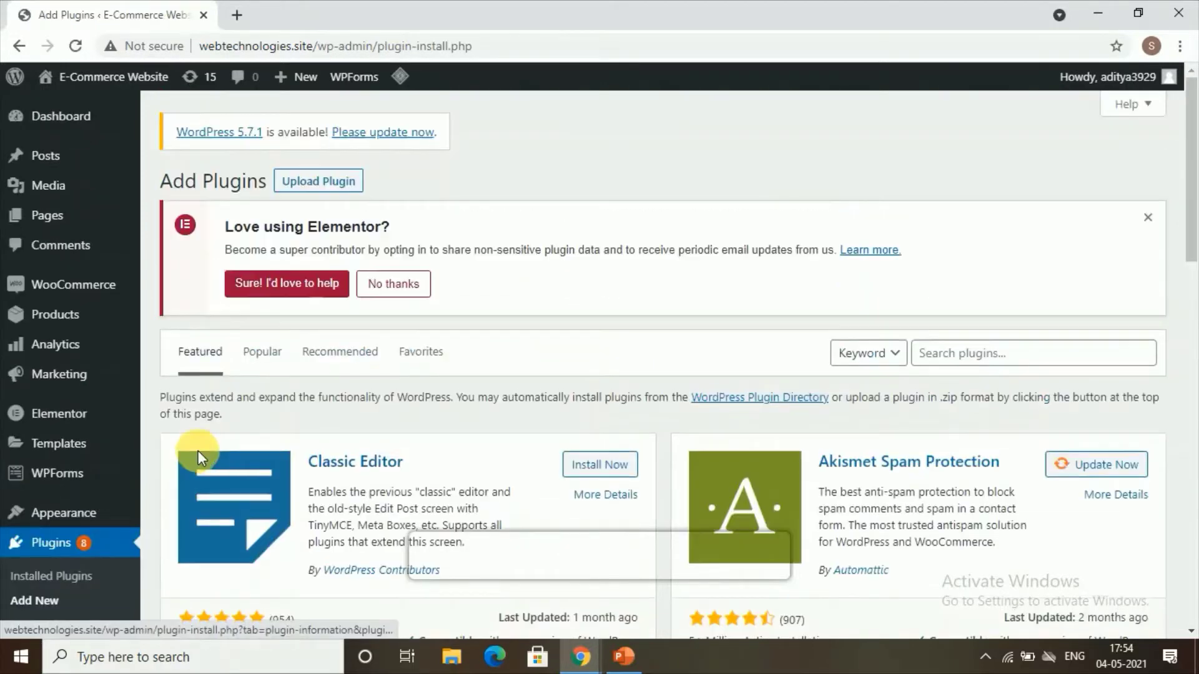
Step: Search the plugin directory for "easy table of contents"
{"action": "left_click", "coordinate": [991, 356]}
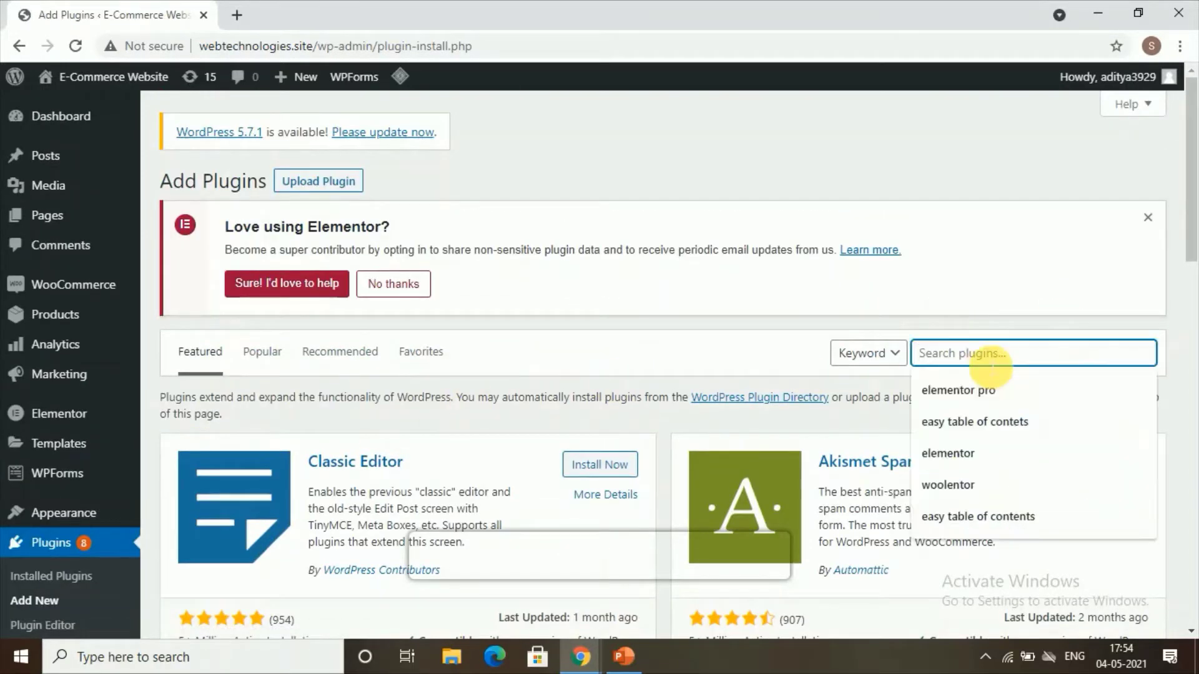
{"action": "left_click", "coordinate": [930, 433]}
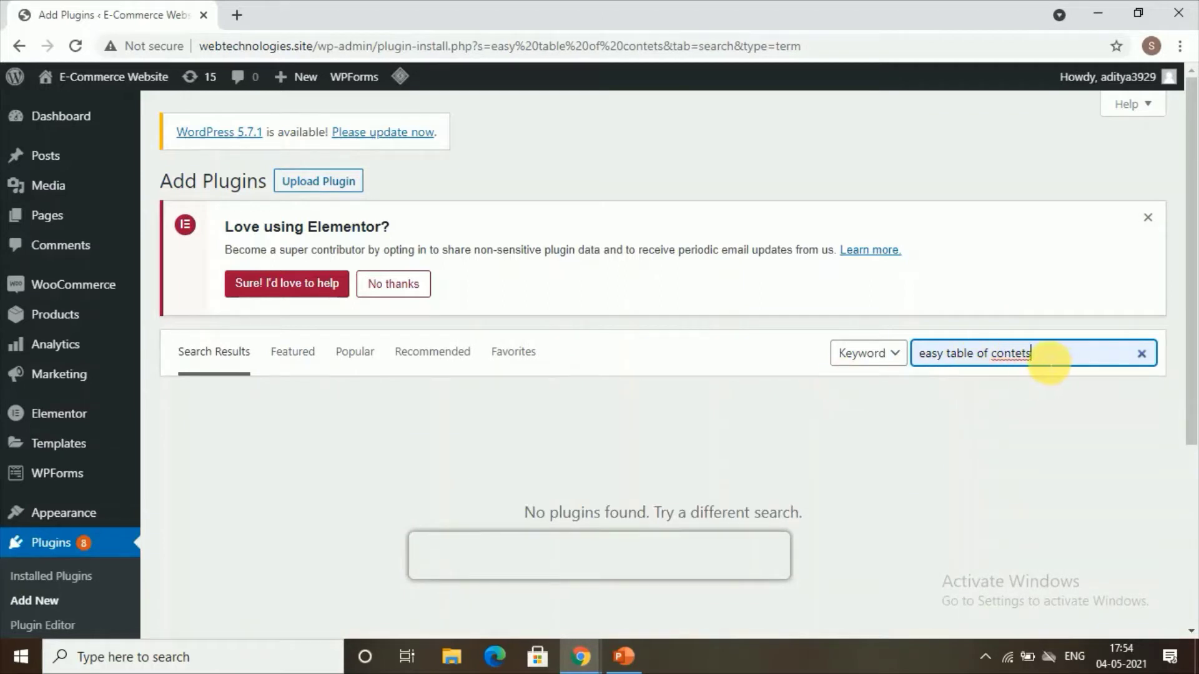
{"action": "left_click", "coordinate": [1022, 354]}
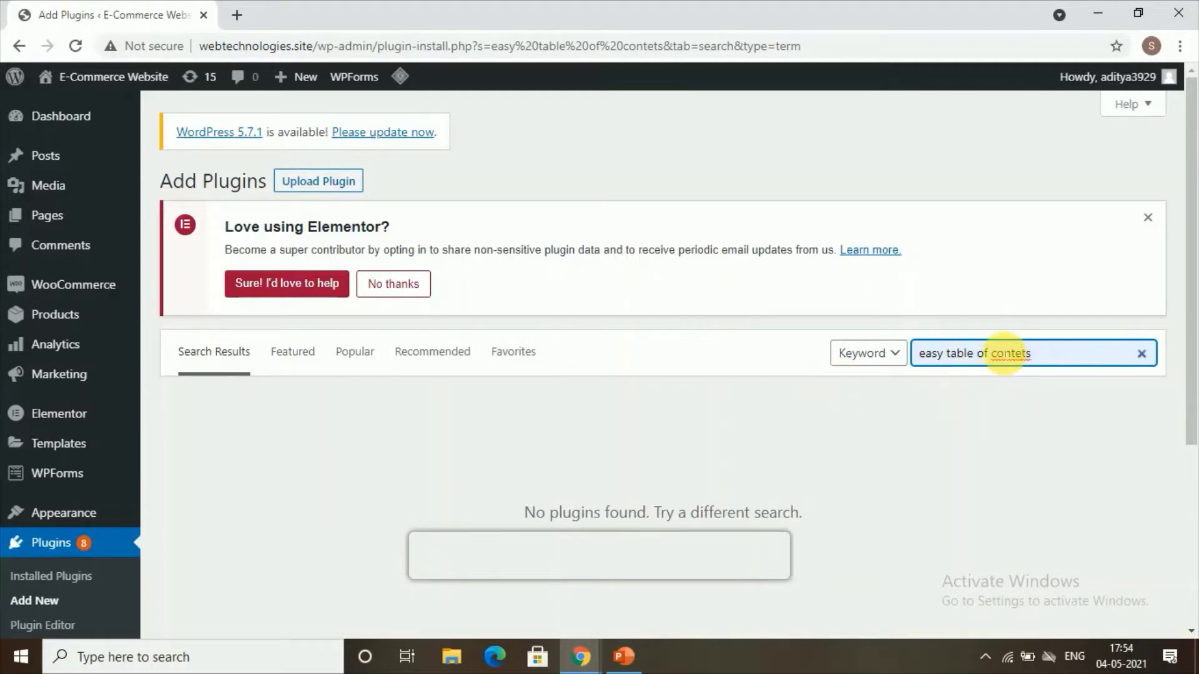
{"action": "type", "text": "n"}
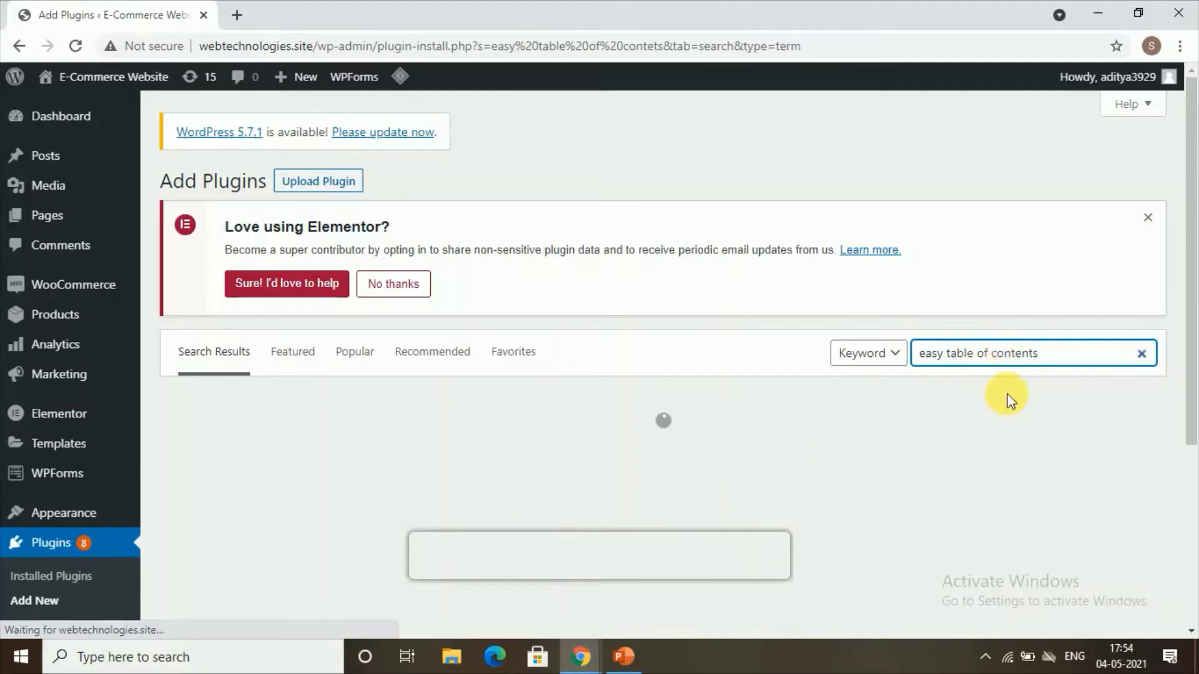
Step: Install and activate the Easy Table of Contents plugin
{"action": "scroll", "coordinate": [481, 340], "scroll_direction": "down", "scroll_amount": 4}
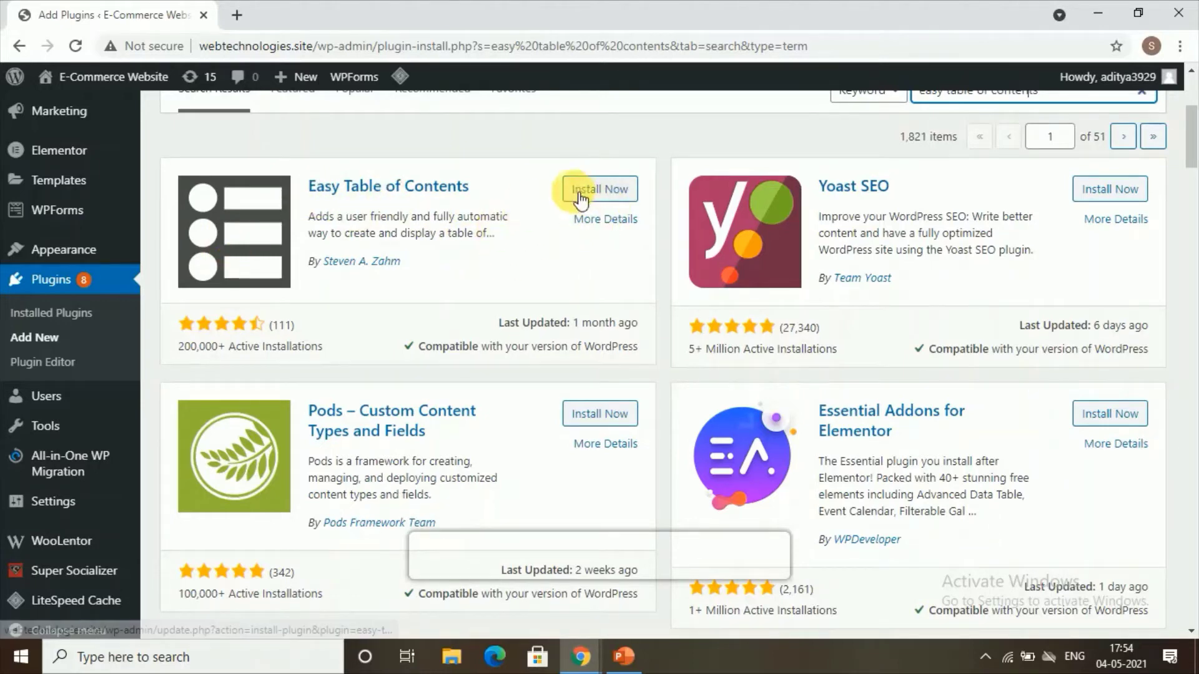
{"action": "left_click", "coordinate": [624, 204]}
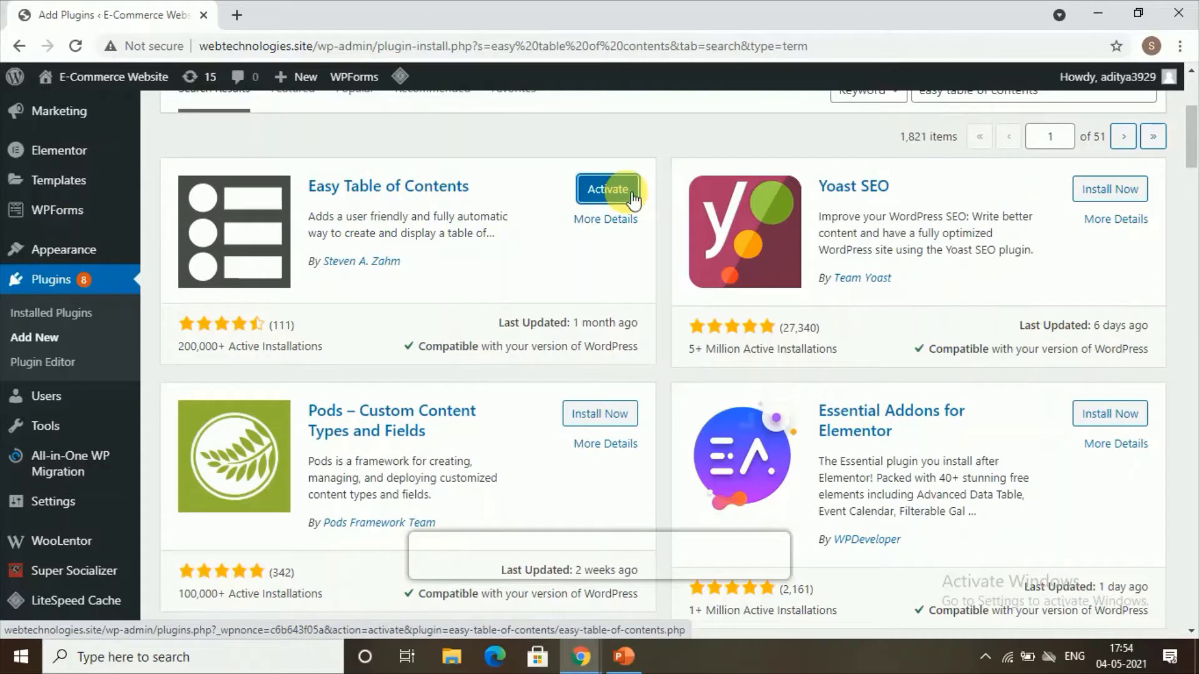
{"action": "left_click", "coordinate": [633, 193]}
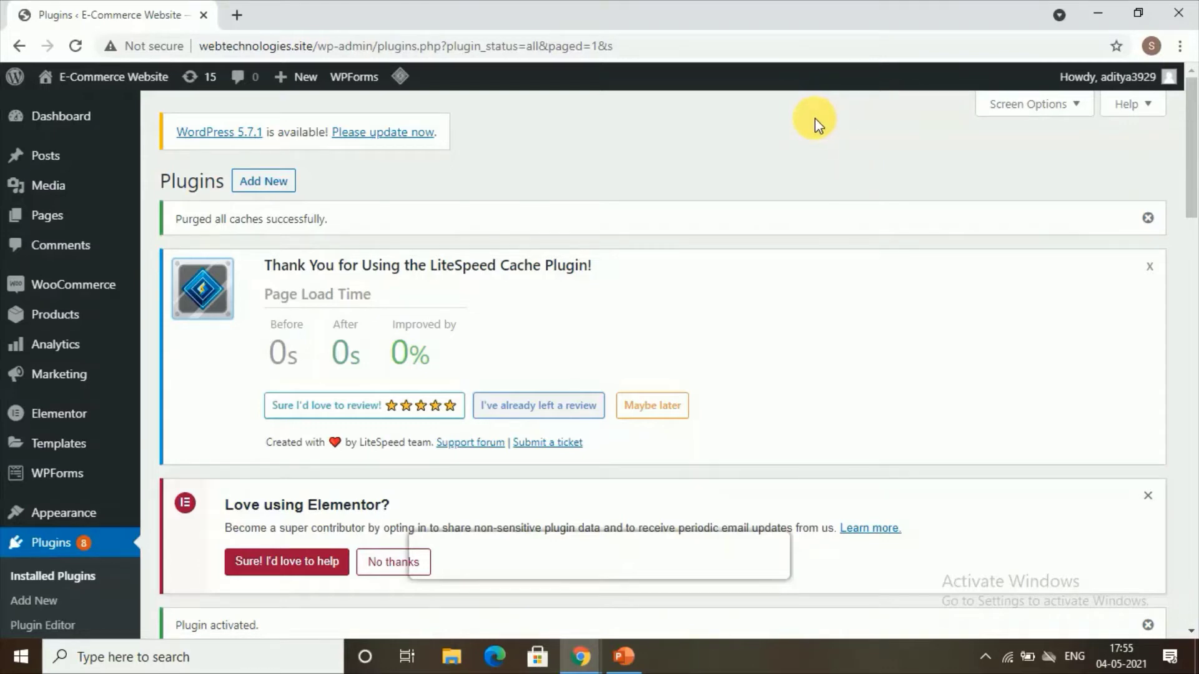
Step: Open the Table of Contents settings page of the newly activated plugin
{"action": "mouse_move", "coordinate": [107, 442]}
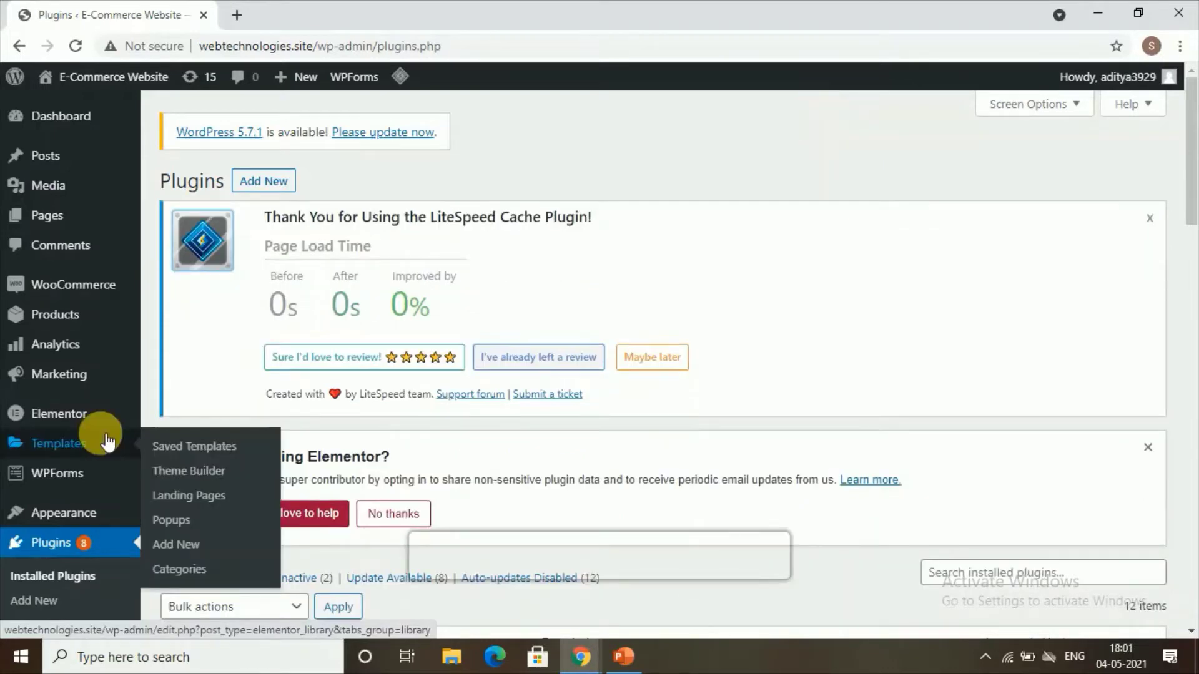
{"action": "mouse_move", "coordinate": [75, 473]}
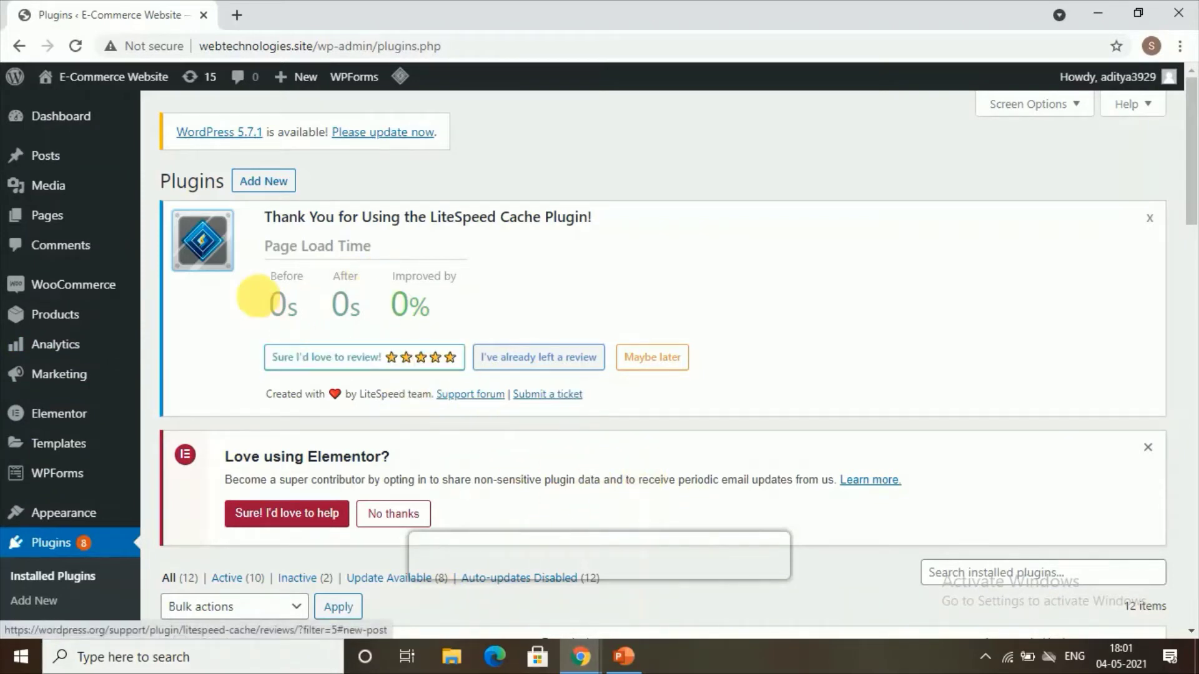
{"action": "scroll", "coordinate": [38, 350], "scroll_direction": "down", "scroll_amount": 3}
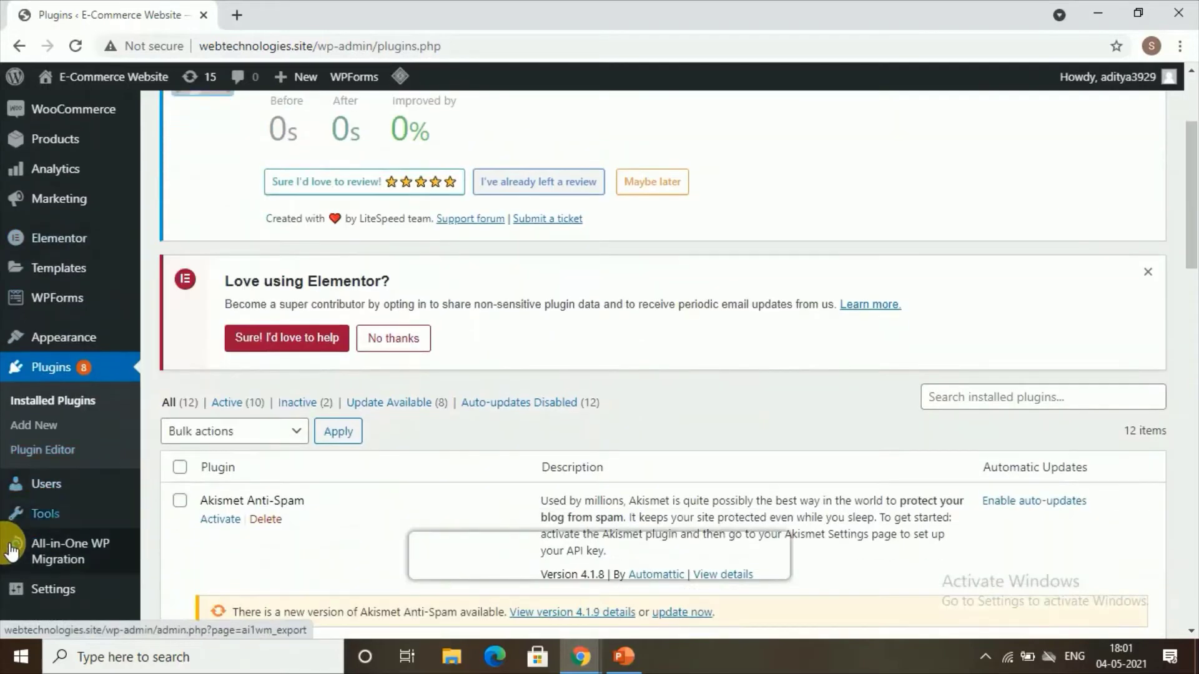
{"action": "mouse_move", "coordinate": [30, 595]}
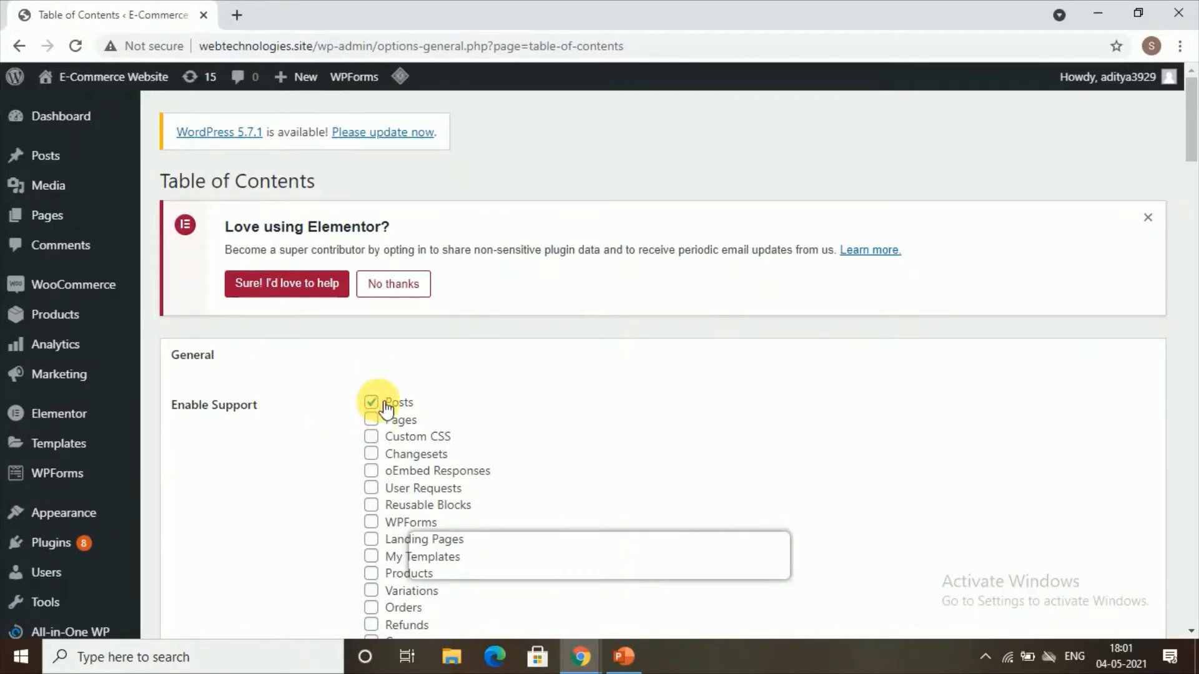
Step: Save the Table of Contents settings with support enabled for Posts only and no post types set for auto insert
{"action": "scroll", "coordinate": [383, 410], "scroll_direction": "down", "scroll_amount": 3}
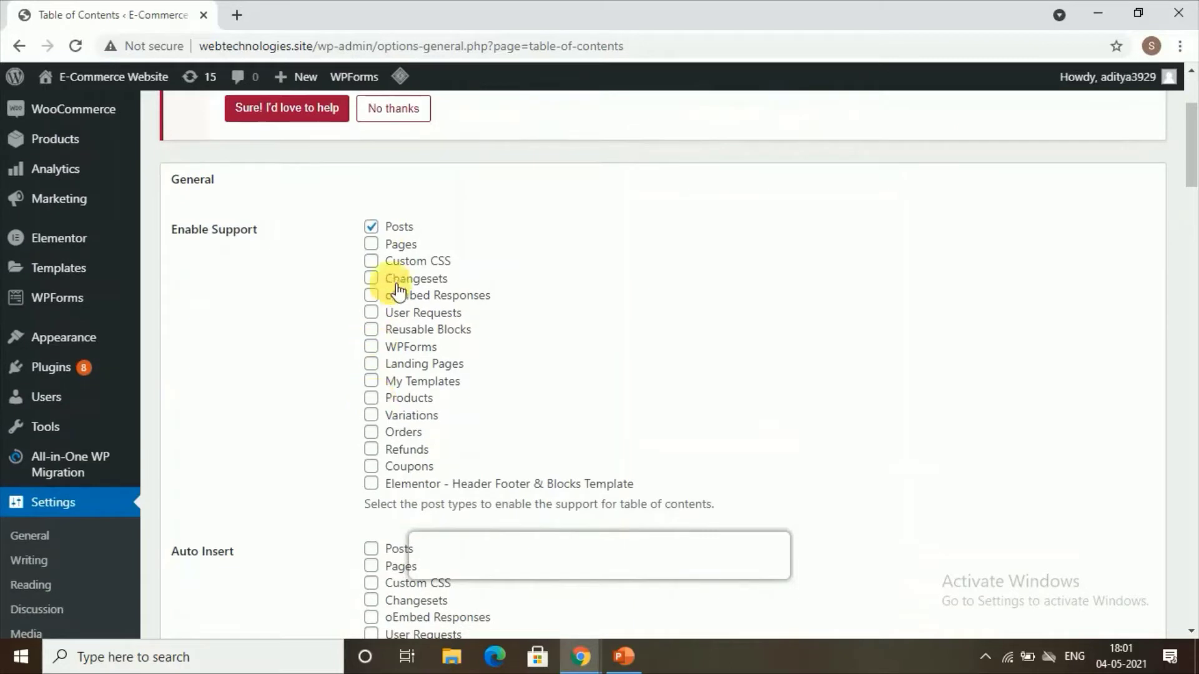
{"action": "left_click", "coordinate": [395, 232]}
{"action": "scroll", "coordinate": [490, 375], "scroll_direction": "down", "scroll_amount": 20}
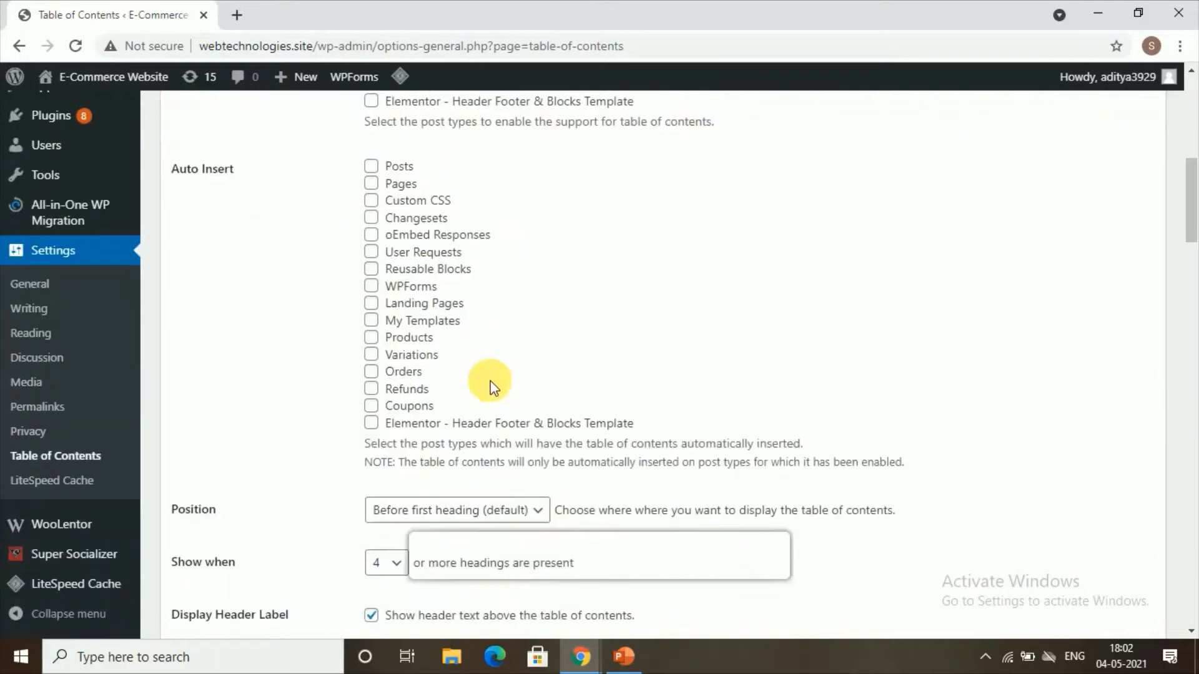
{"action": "scroll", "coordinate": [447, 406], "scroll_direction": "down", "scroll_amount": 20}
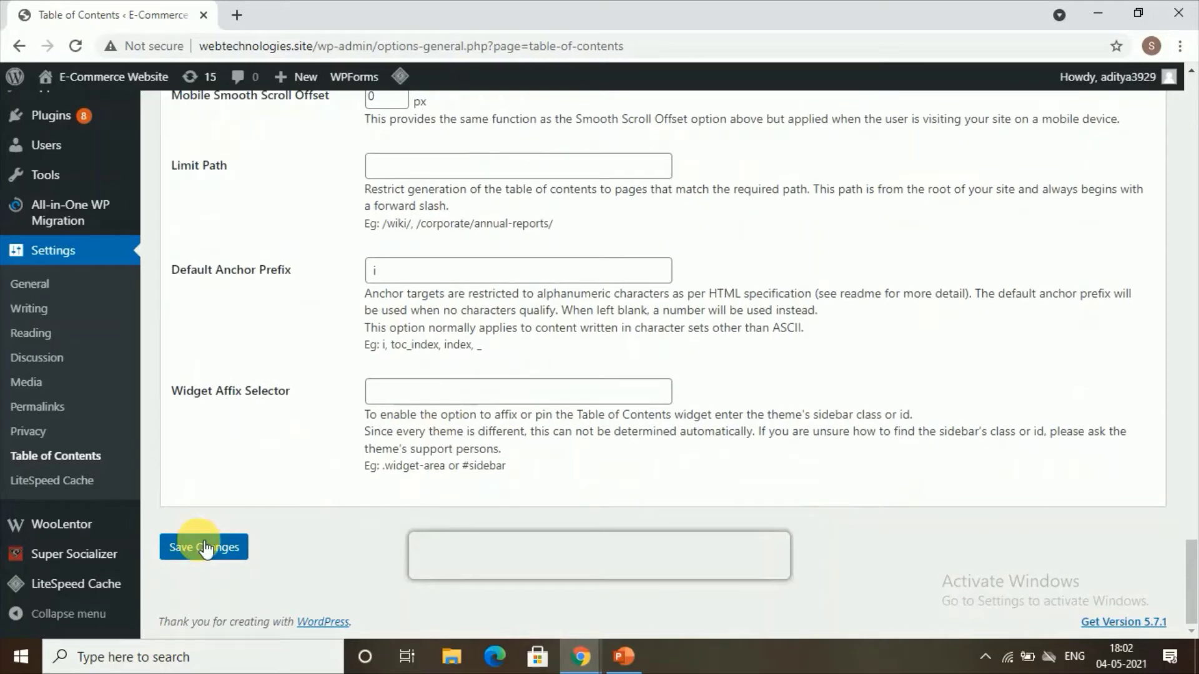
{"action": "left_click", "coordinate": [206, 550]}
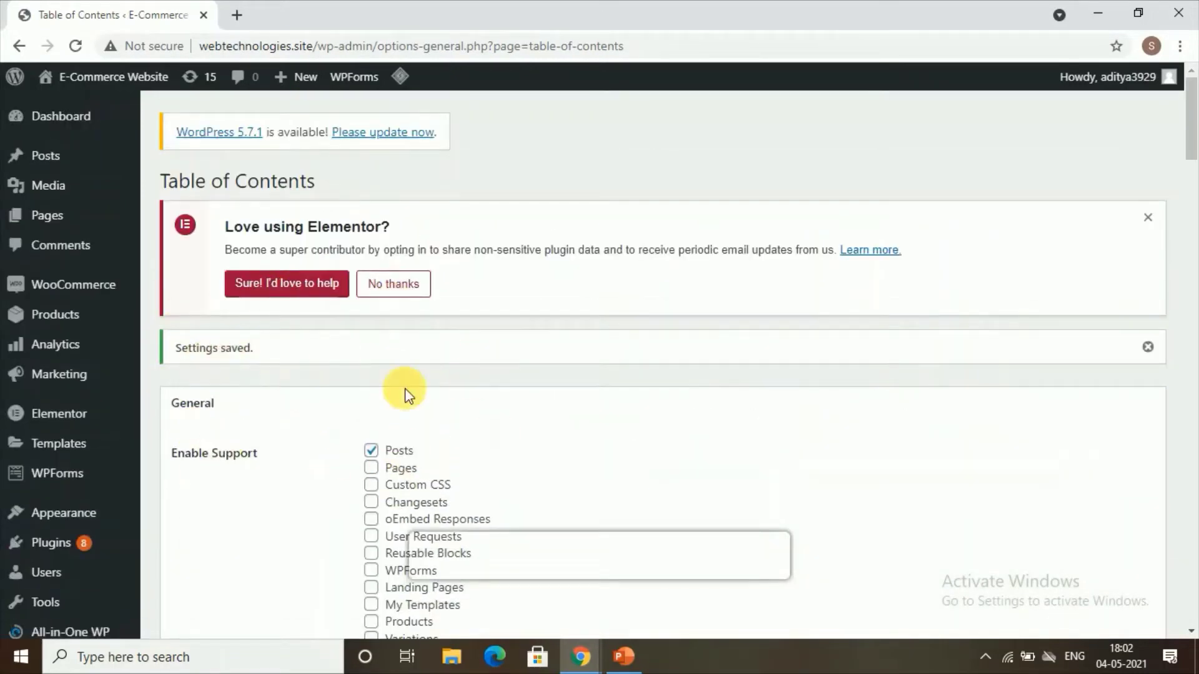
Step: Open the "Hello world!" post for editing from the list of all posts
{"action": "mouse_move", "coordinate": [15, 368]}
{"action": "mouse_move", "coordinate": [57, 158]}
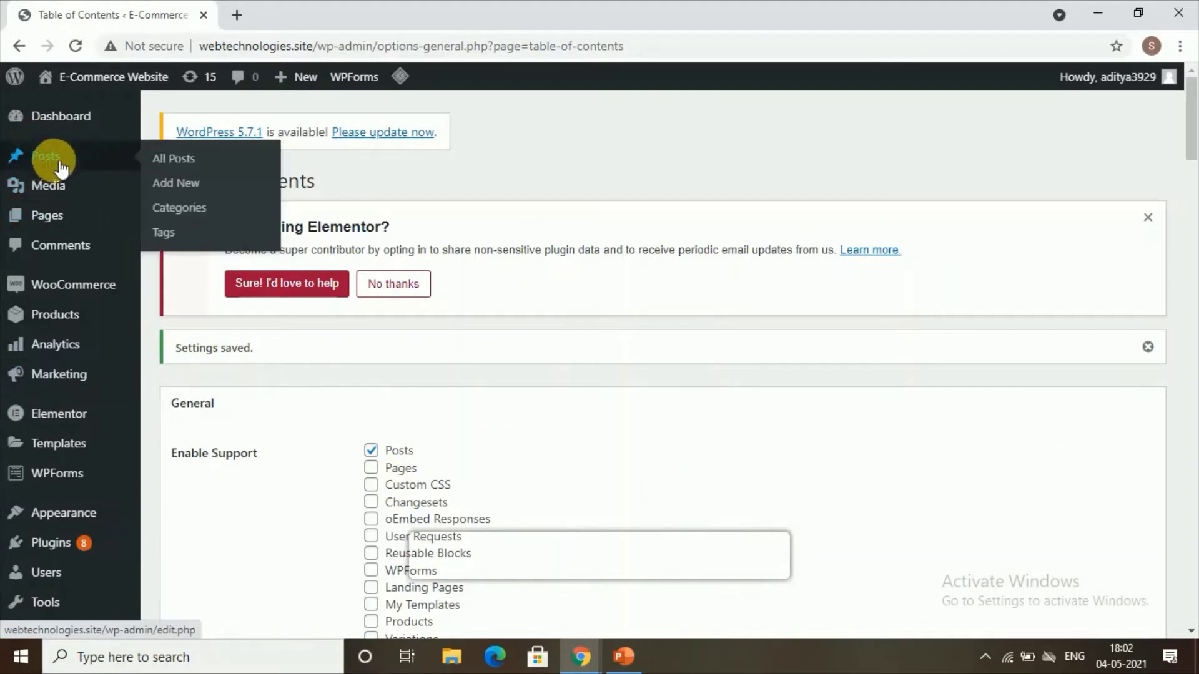
{"action": "left_click", "coordinate": [167, 187]}
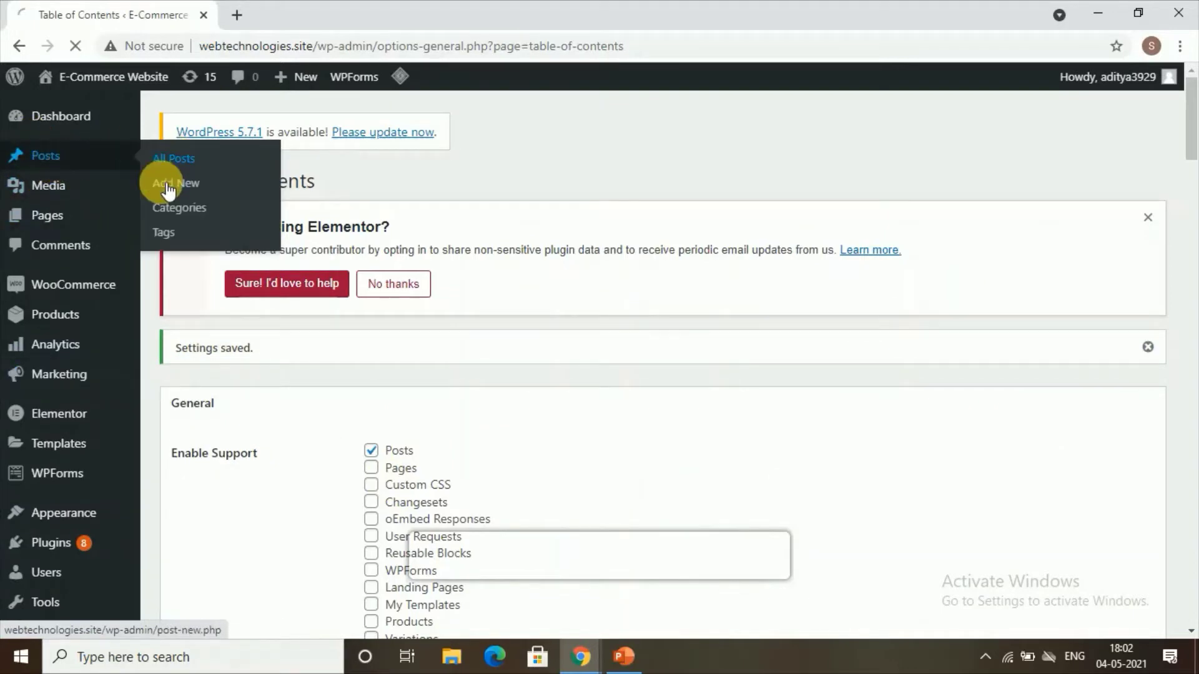
{"action": "scroll", "coordinate": [404, 352], "scroll_direction": "down", "scroll_amount": 3}
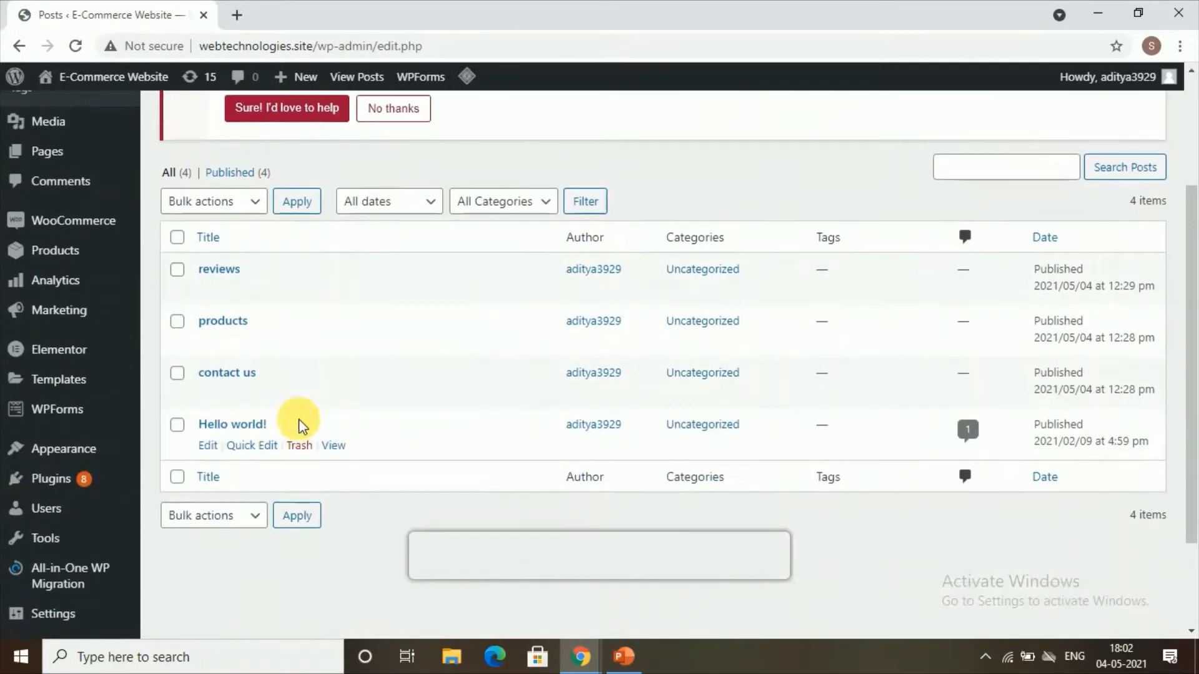
{"action": "left_click", "coordinate": [240, 427]}
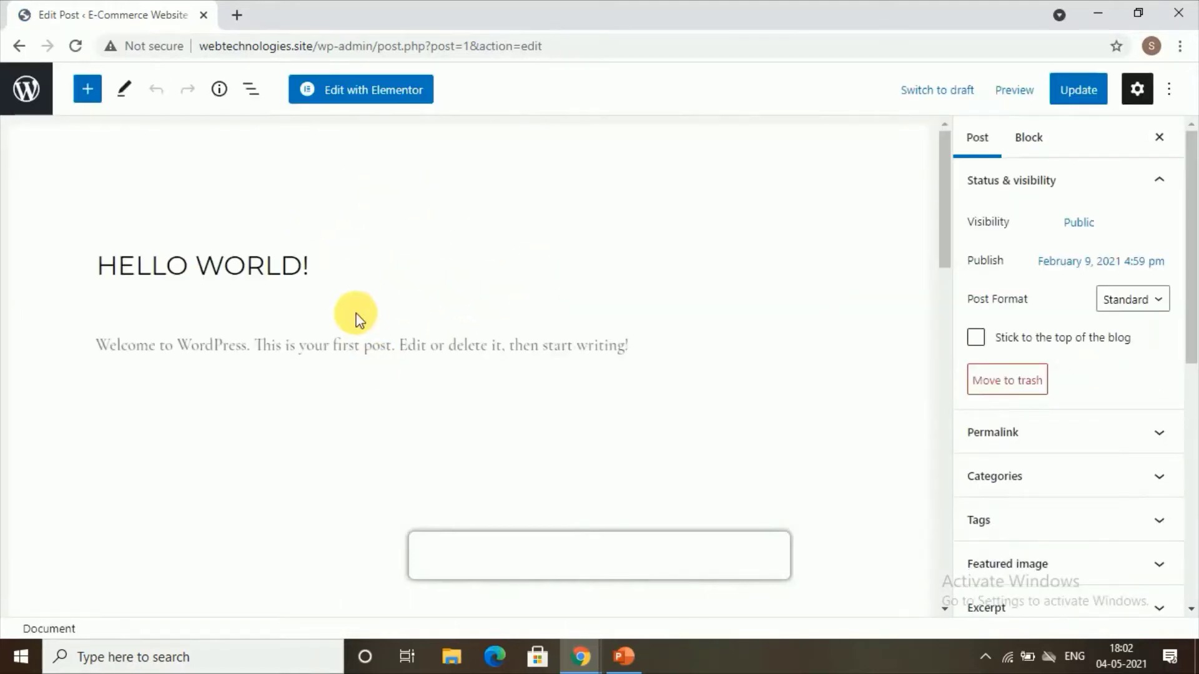
Step: Turn off table of contents insertion for the post and deselect Heading 2, Heading 3 and Heading 4
{"action": "scroll", "coordinate": [375, 344], "scroll_direction": "down", "scroll_amount": 10}
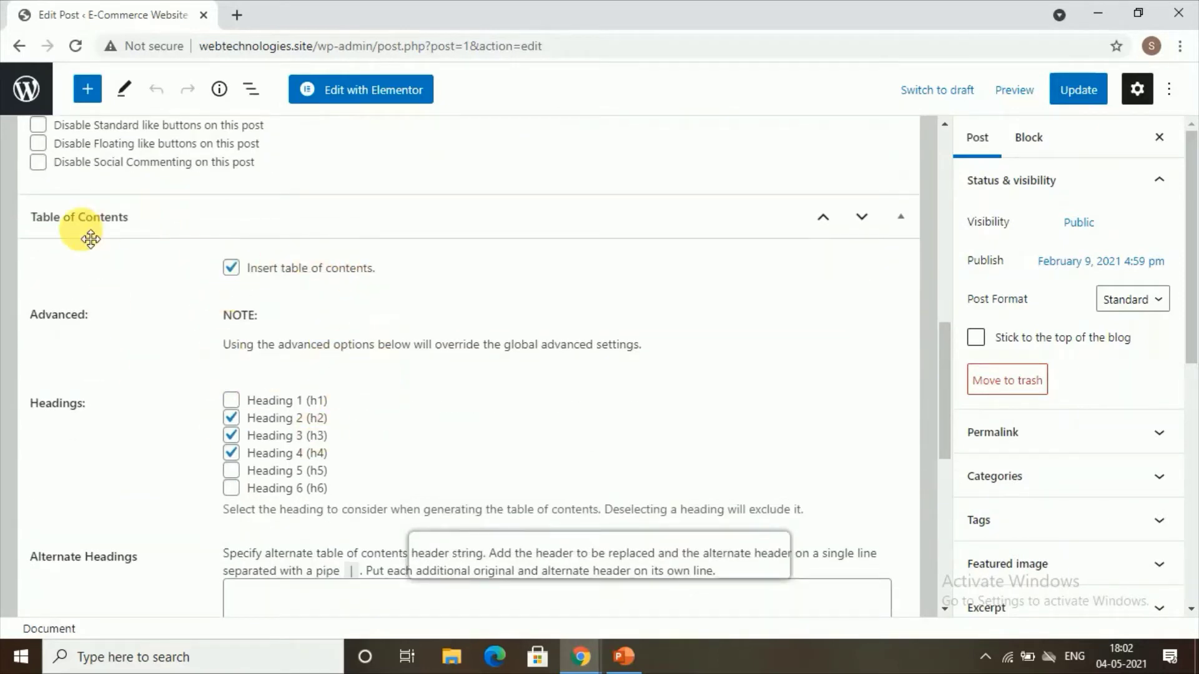
{"action": "left_click", "coordinate": [240, 267]}
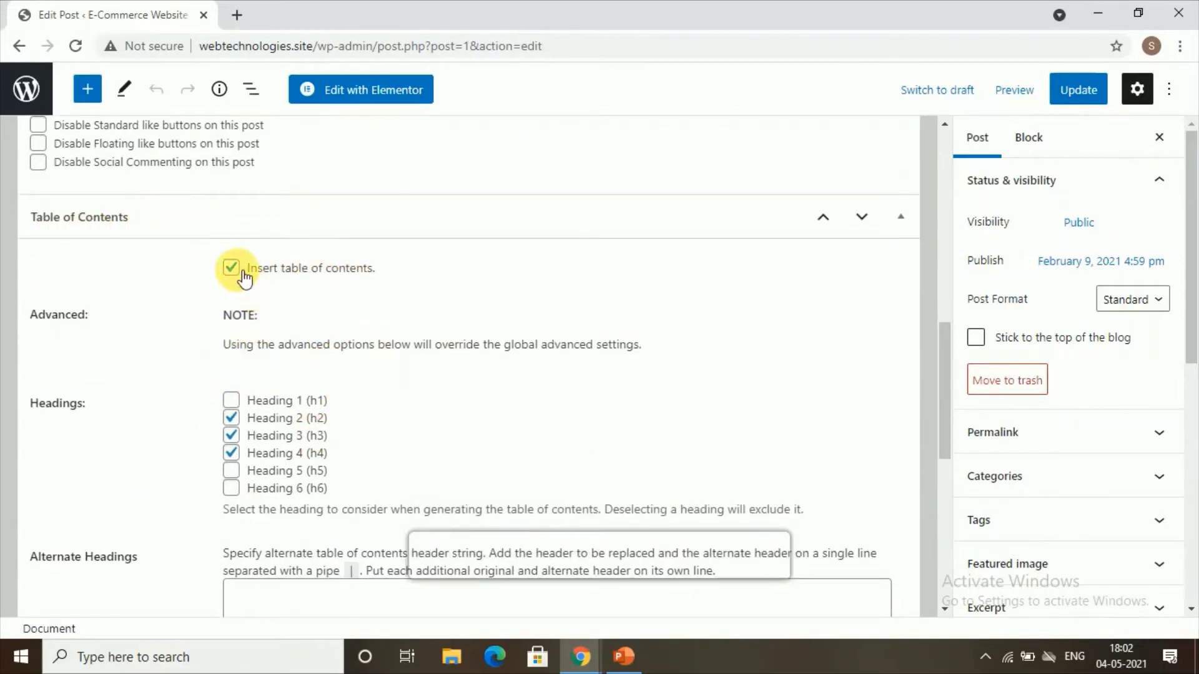
{"action": "left_click", "coordinate": [232, 416]}
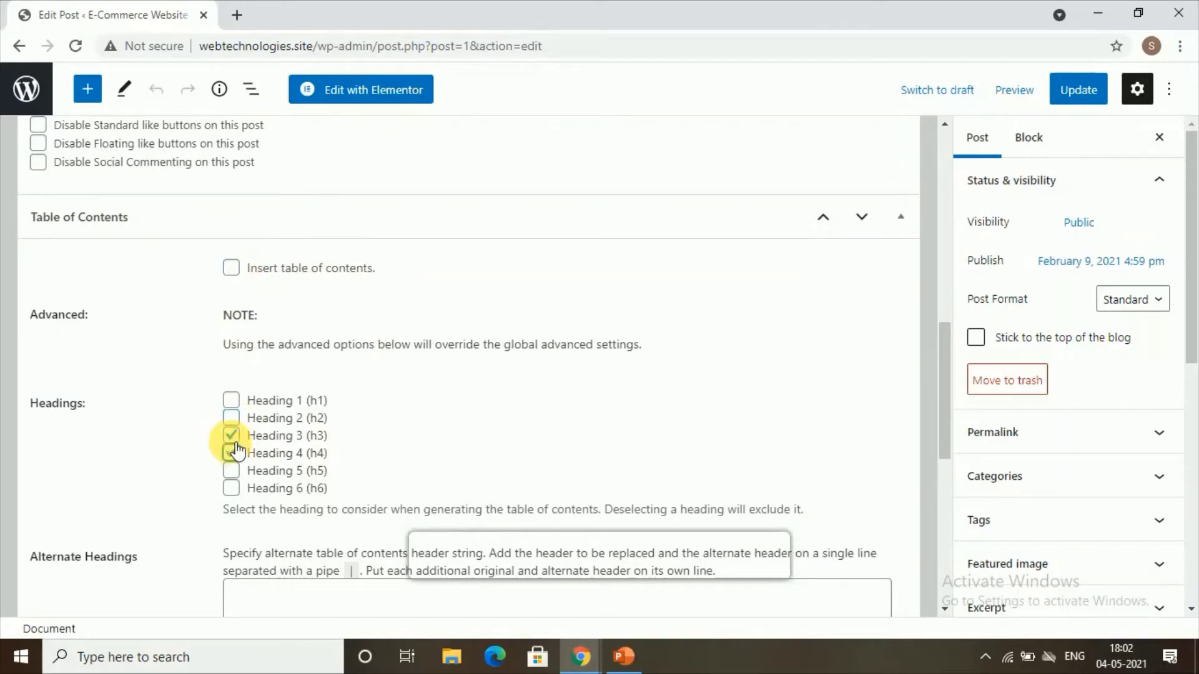
{"action": "left_click", "coordinate": [232, 437]}
{"action": "left_click", "coordinate": [243, 456]}
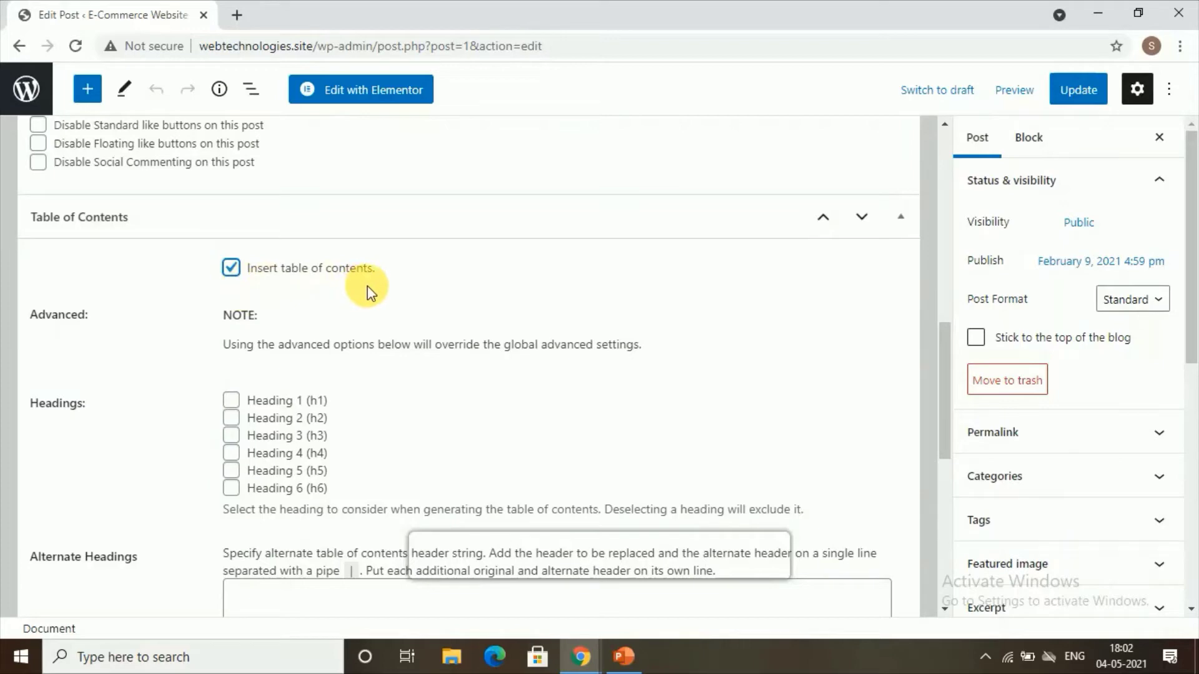
Step: Select Heading 2, Heading 3 and Heading 4 for the post's table of contents and update the post
{"action": "left_click", "coordinate": [228, 420]}
{"action": "left_click", "coordinate": [233, 435]}
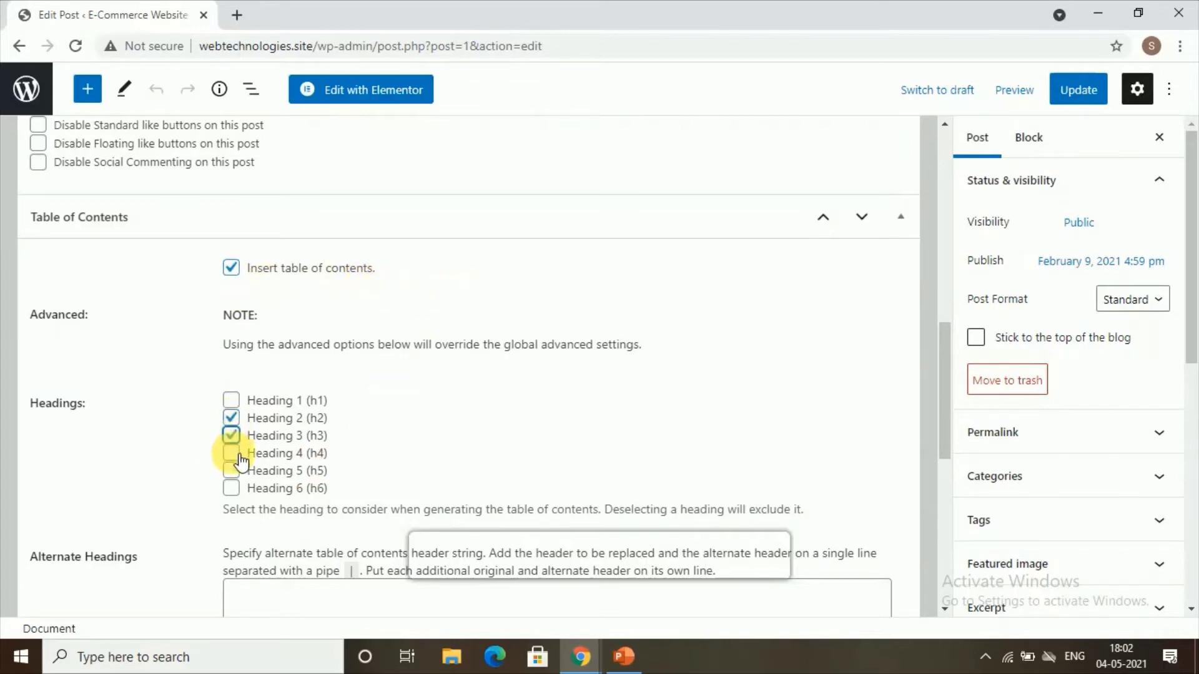
{"action": "left_click", "coordinate": [232, 452]}
{"action": "scroll", "coordinate": [316, 406], "scroll_direction": "down", "scroll_amount": 10}
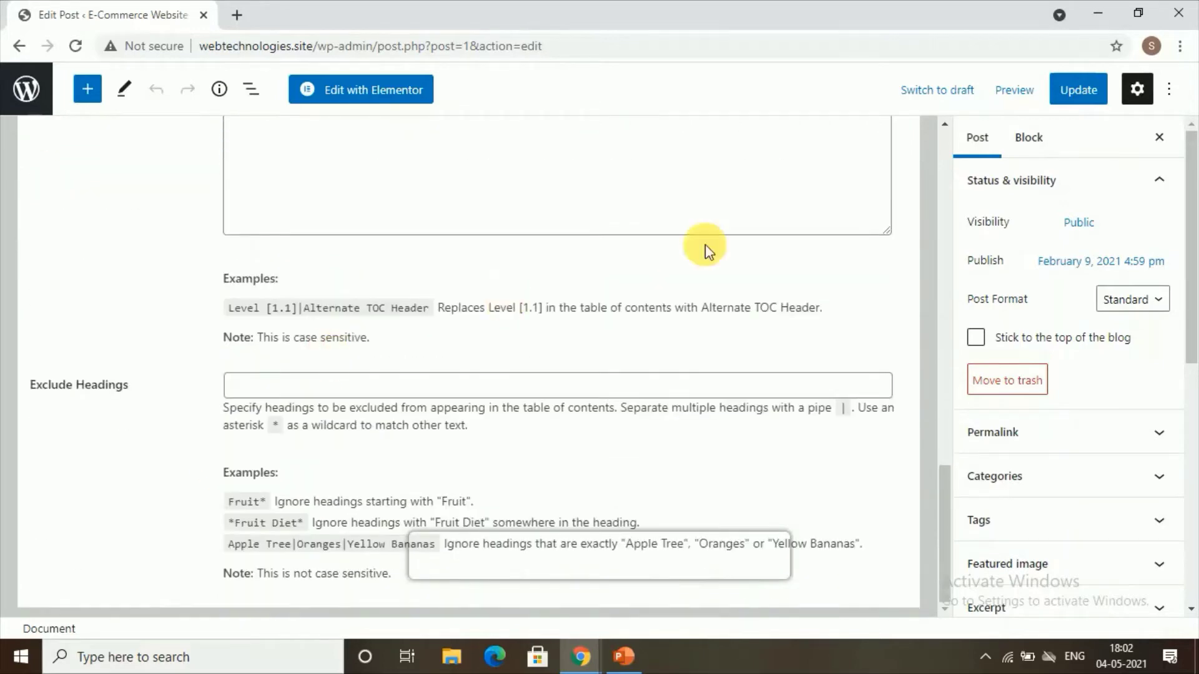
{"action": "left_click", "coordinate": [1065, 90]}
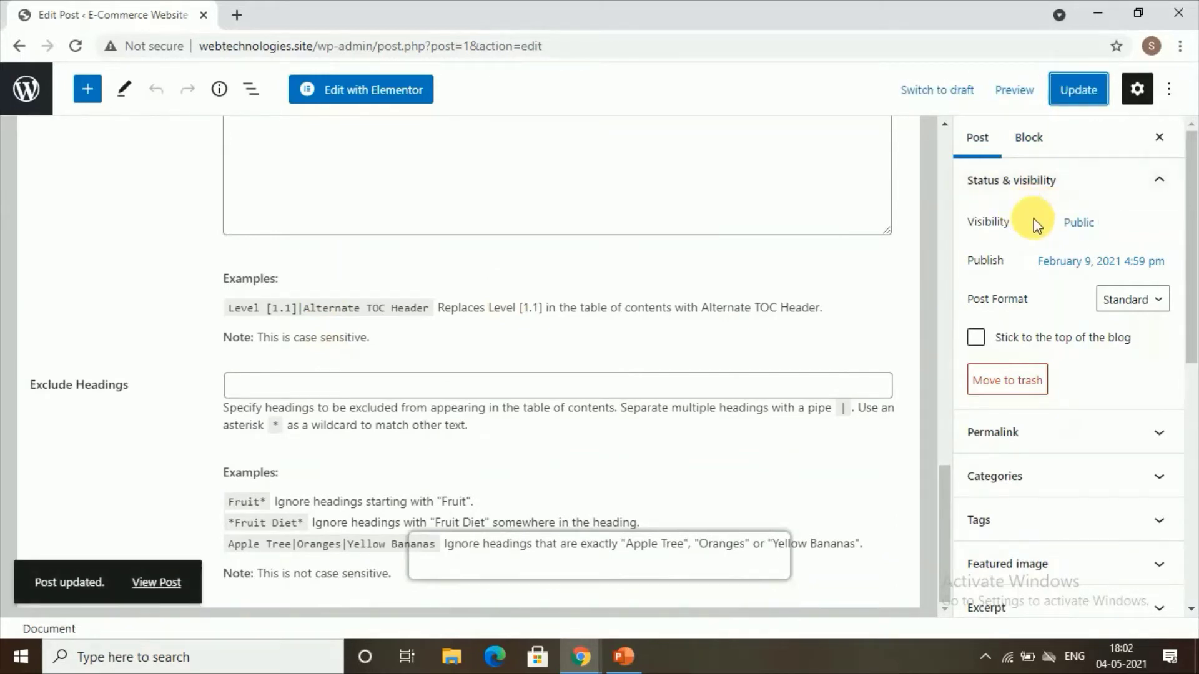
Step: Leave the post editor and open the Table of Contents settings page
{"action": "left_click", "coordinate": [19, 45]}
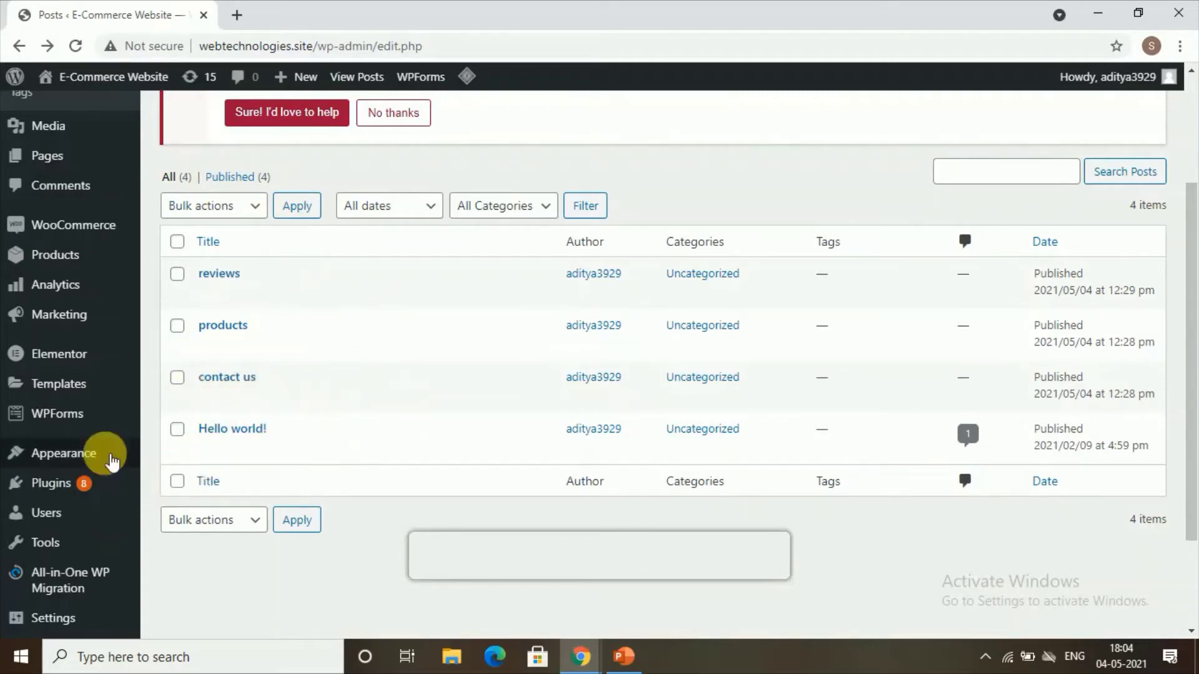
{"action": "mouse_move", "coordinate": [107, 520]}
{"action": "scroll", "coordinate": [88, 499], "scroll_direction": "down", "scroll_amount": 2}
{"action": "mouse_move", "coordinate": [75, 478]}
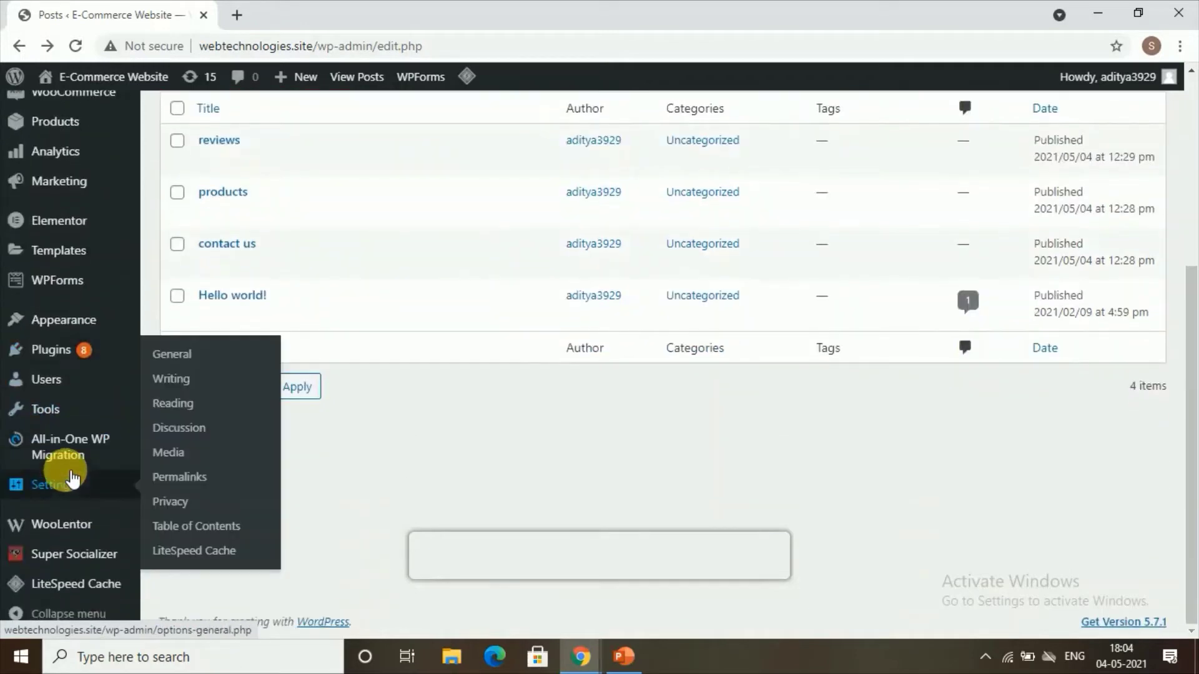
{"action": "left_click", "coordinate": [197, 532]}
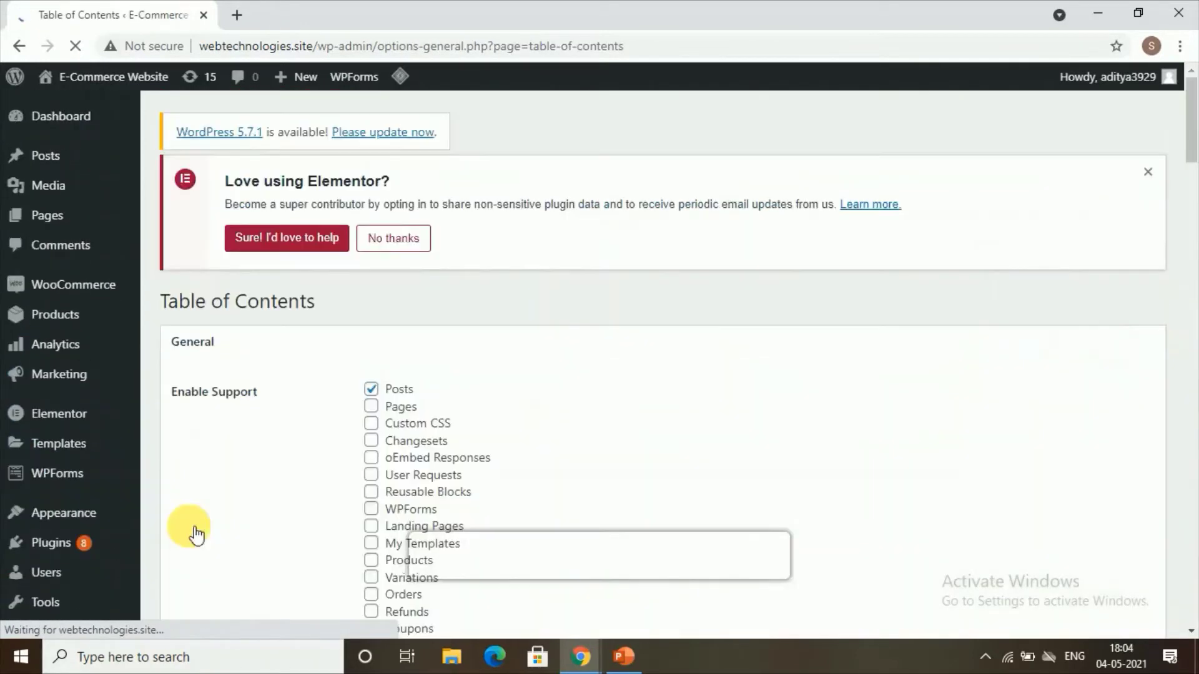
Step: Enable auto insert of the table of contents for Posts and save the settings
{"action": "scroll", "coordinate": [428, 423], "scroll_direction": "down", "scroll_amount": 5}
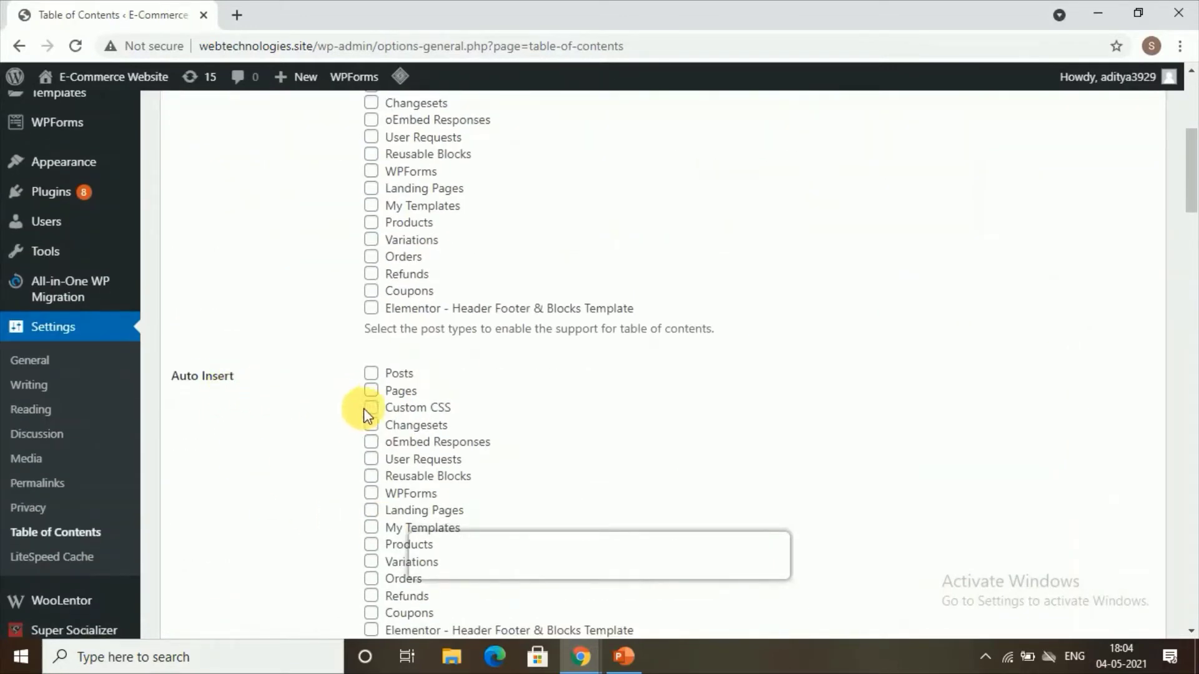
{"action": "left_click", "coordinate": [372, 373]}
{"action": "scroll", "coordinate": [395, 416], "scroll_direction": "down", "scroll_amount": 20}
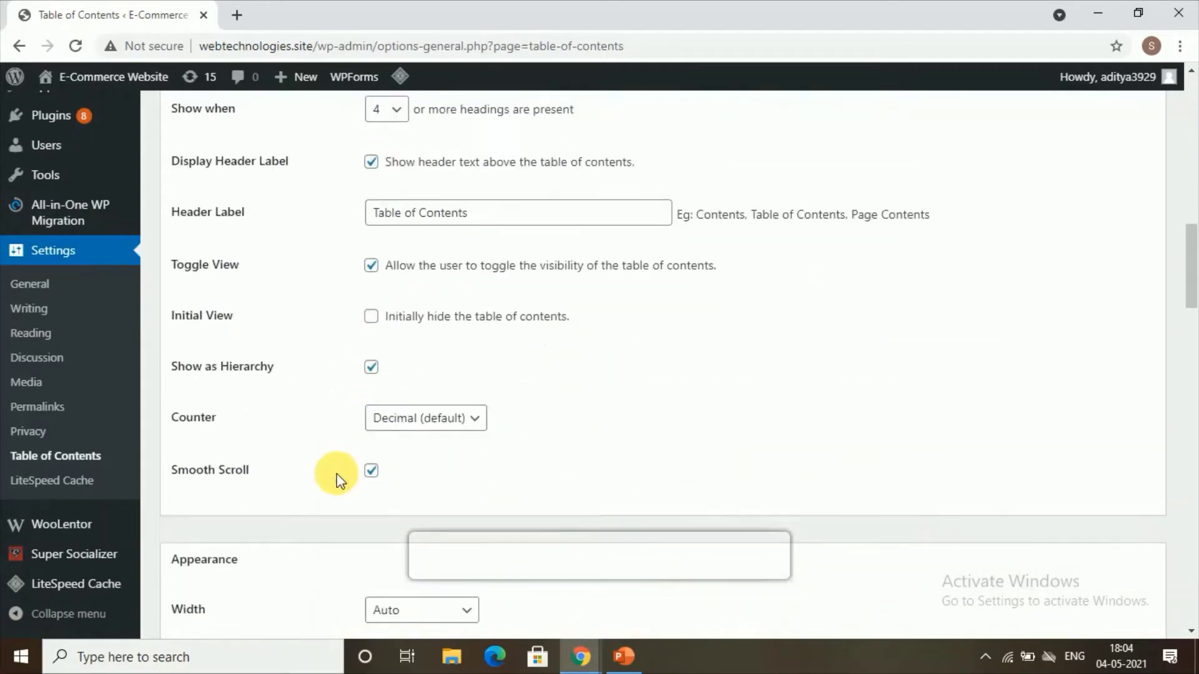
{"action": "scroll", "coordinate": [325, 461], "scroll_direction": "down", "scroll_amount": 10}
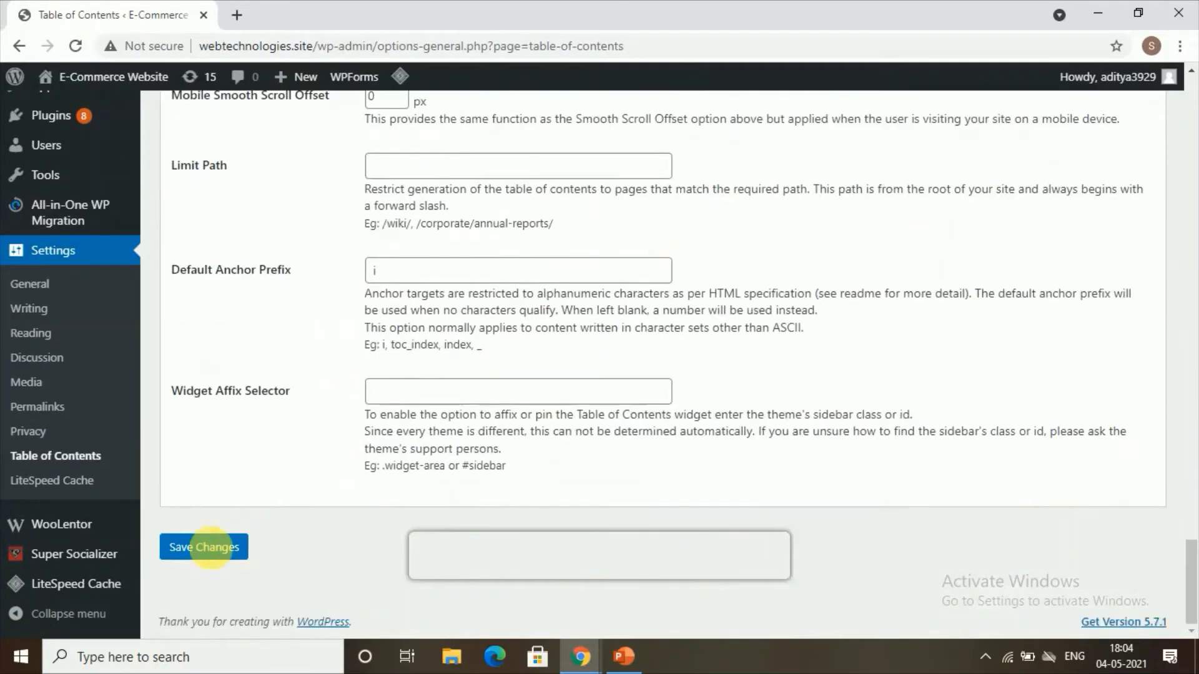
{"action": "left_click", "coordinate": [202, 550]}
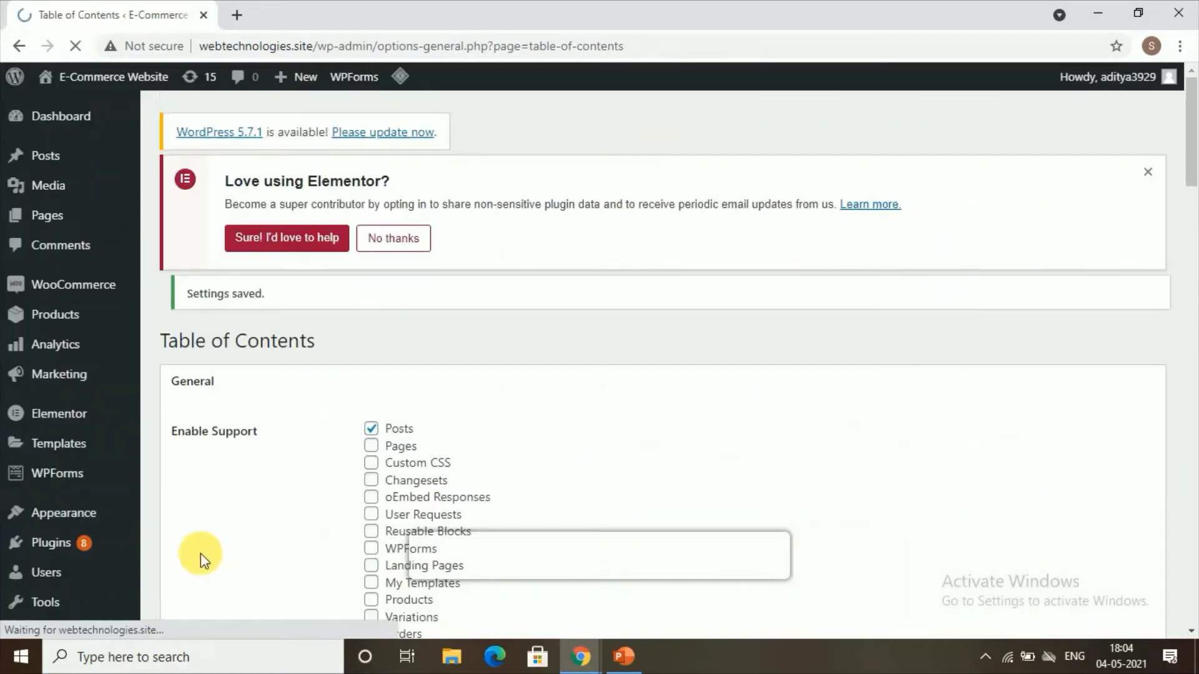
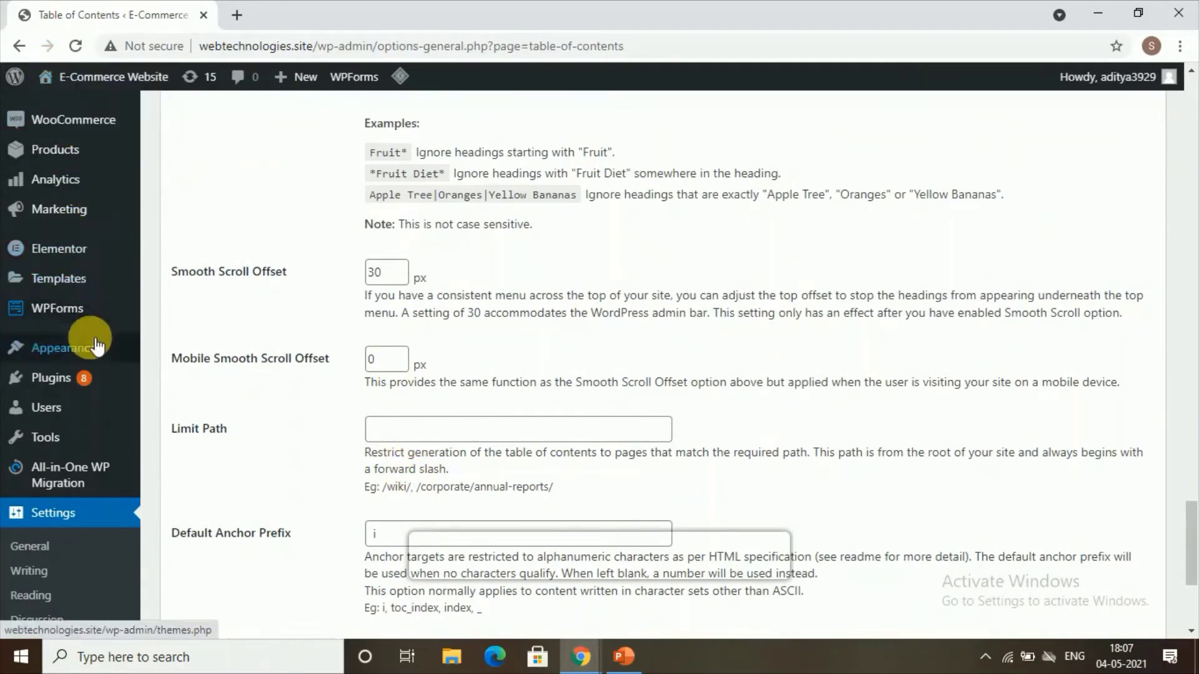
Step: Open the list of all posts and view the "Hello world!" post on the live site
{"action": "scroll", "coordinate": [93, 340], "scroll_direction": "up", "scroll_amount": 5}
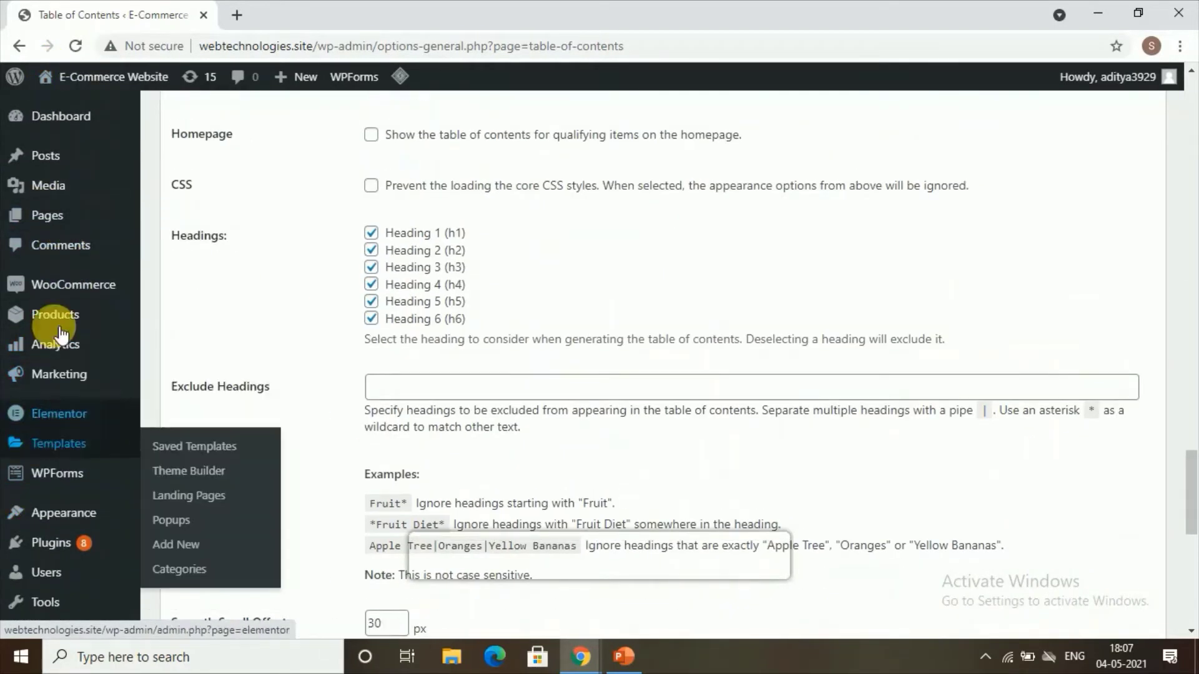
{"action": "mouse_move", "coordinate": [70, 359]}
{"action": "scroll", "coordinate": [54, 187], "scroll_direction": "up", "scroll_amount": 3}
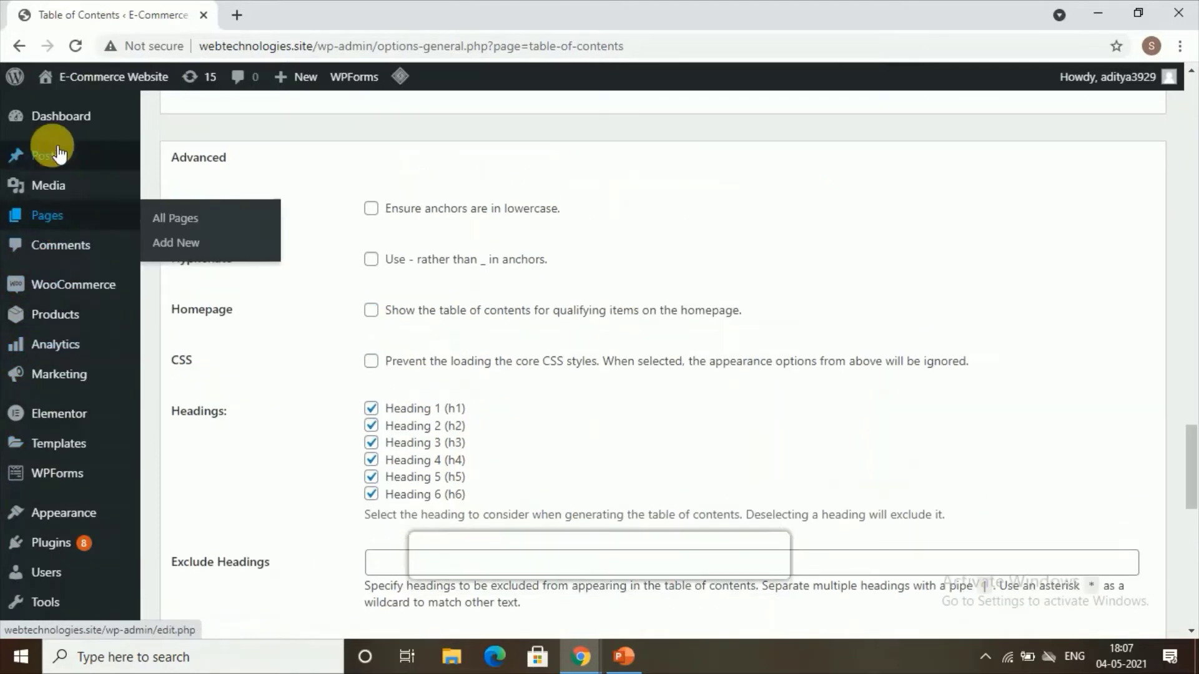
{"action": "mouse_move", "coordinate": [178, 180]}
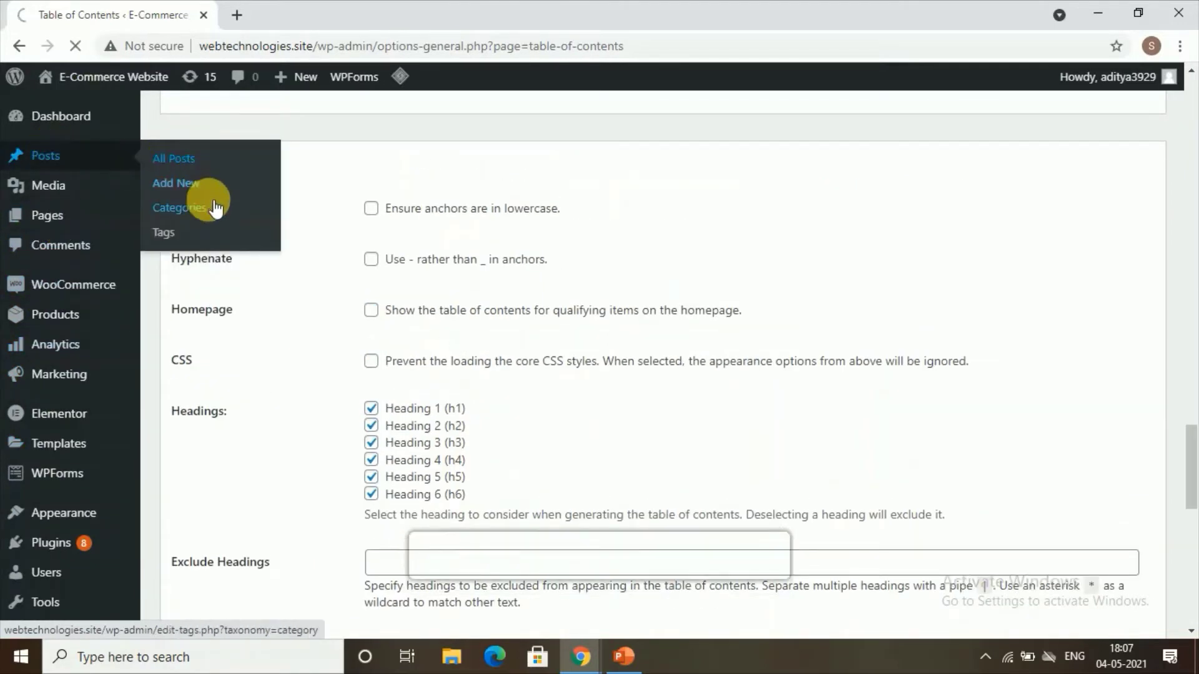
{"action": "scroll", "coordinate": [263, 493], "scroll_direction": "down", "scroll_amount": 1}
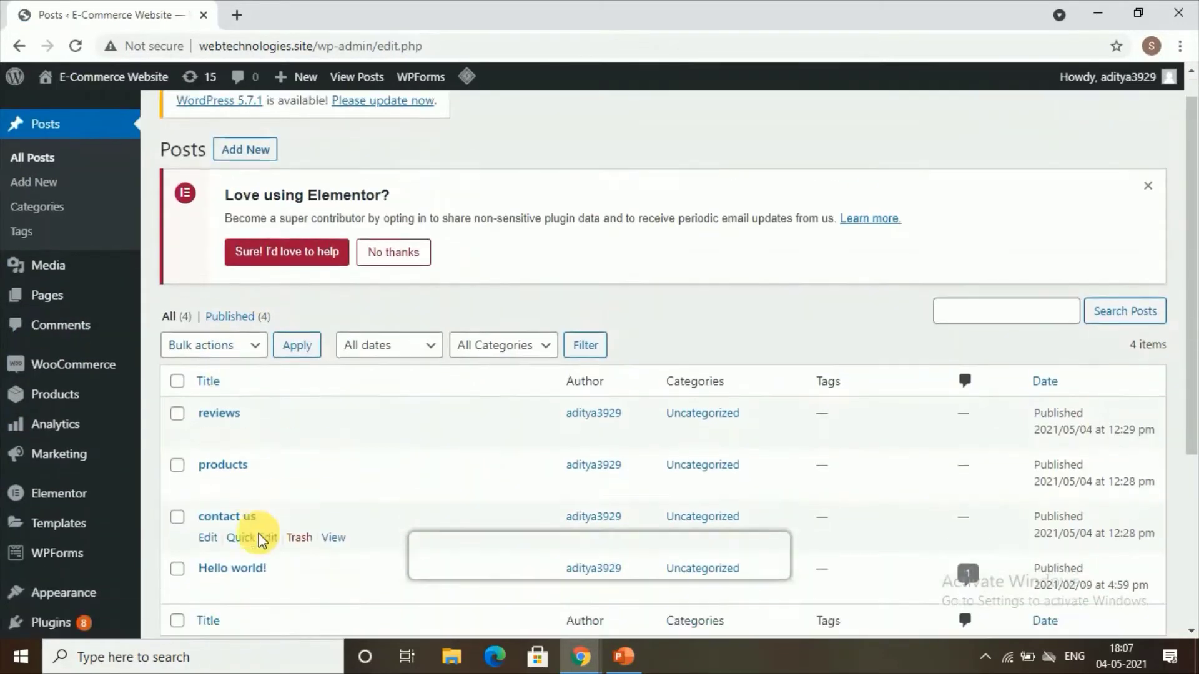
{"action": "left_click", "coordinate": [250, 511]}
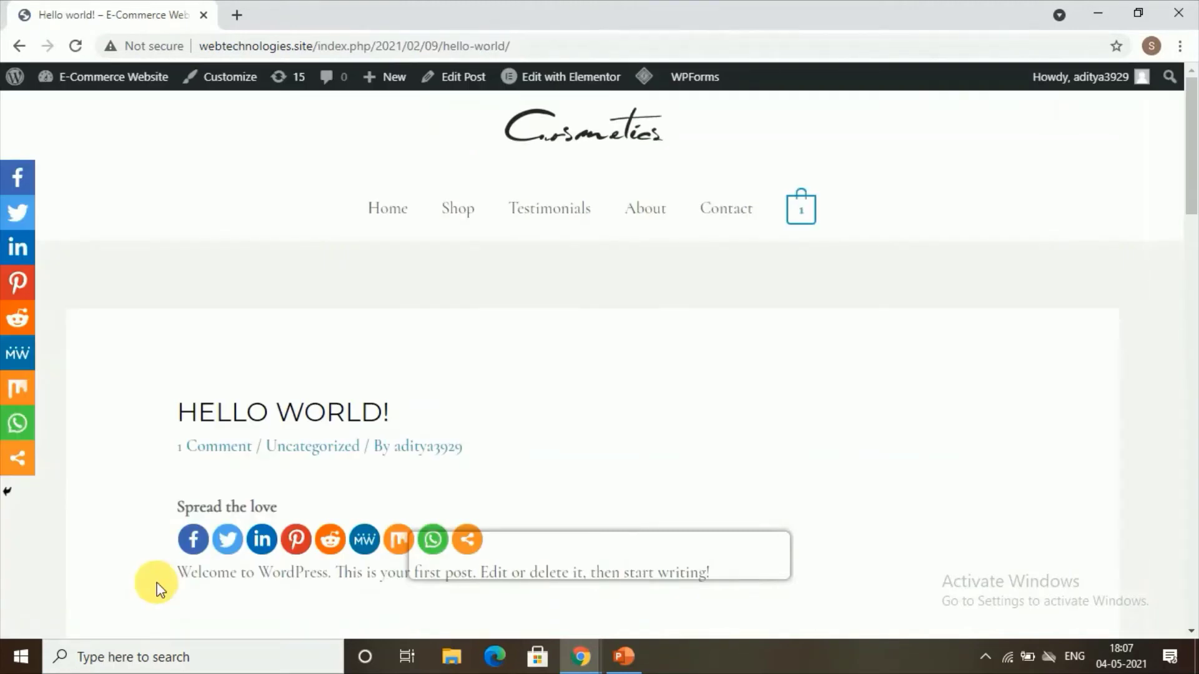
Step: Copy the path segment /hello-world/ from the post's web address
{"action": "left_click", "coordinate": [446, 49]}
{"action": "left_click_drag", "start_coordinate": [458, 58], "coordinate": [516, 48]}
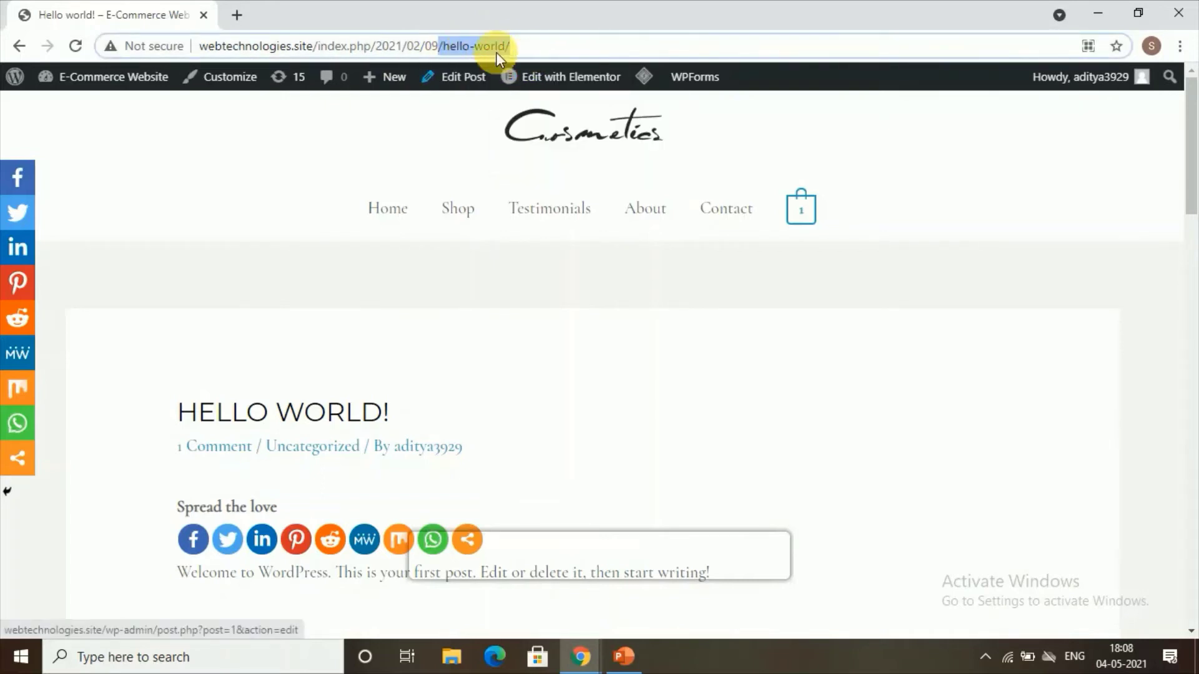
{"action": "right_click", "coordinate": [459, 47]}
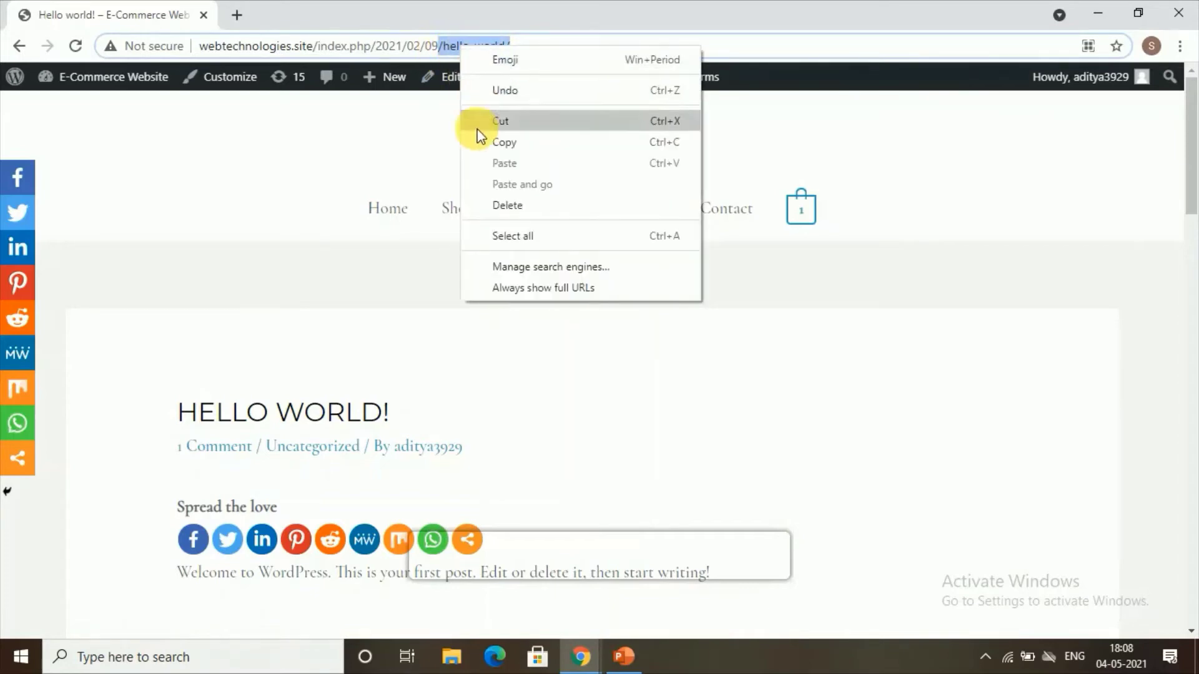
{"action": "left_click", "coordinate": [491, 143]}
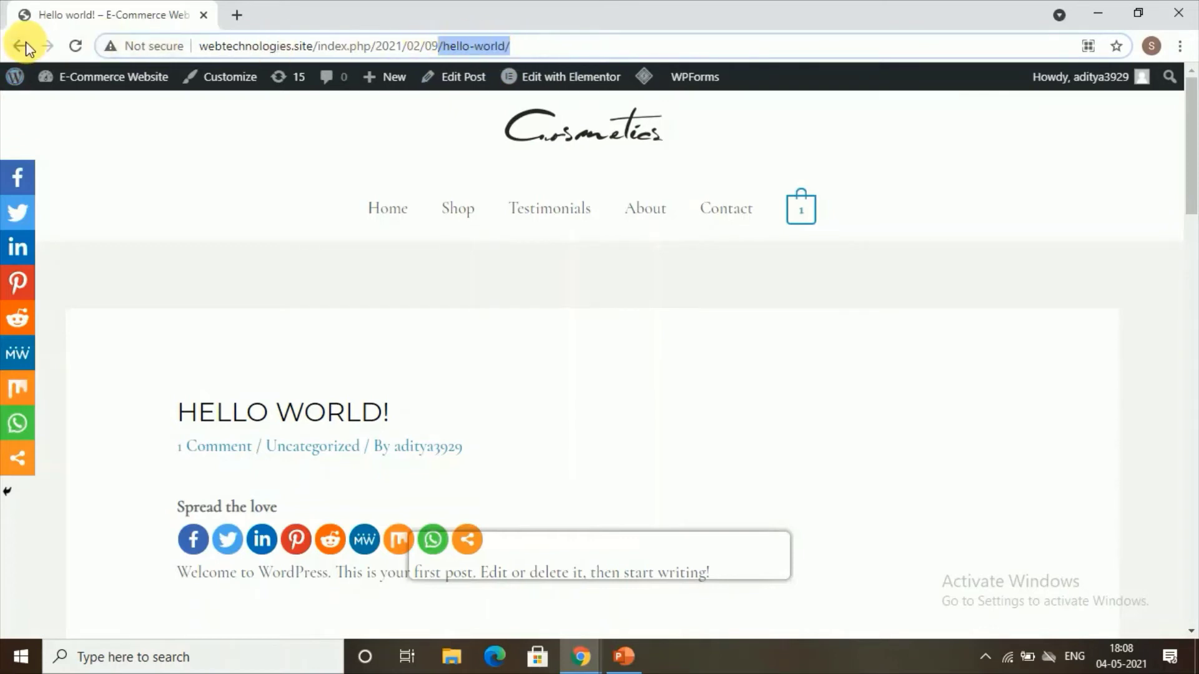
Step: Return to the site dashboard and open the Table of Contents settings page
{"action": "mouse_move", "coordinate": [38, 75]}
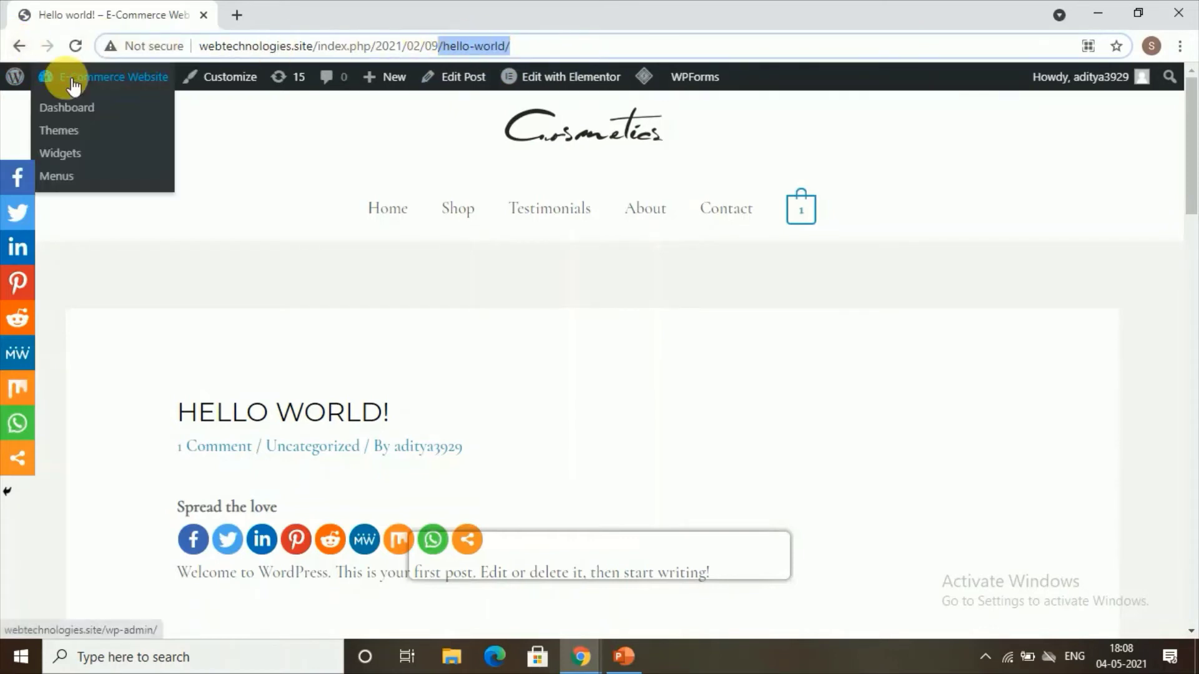
{"action": "left_click", "coordinate": [93, 105]}
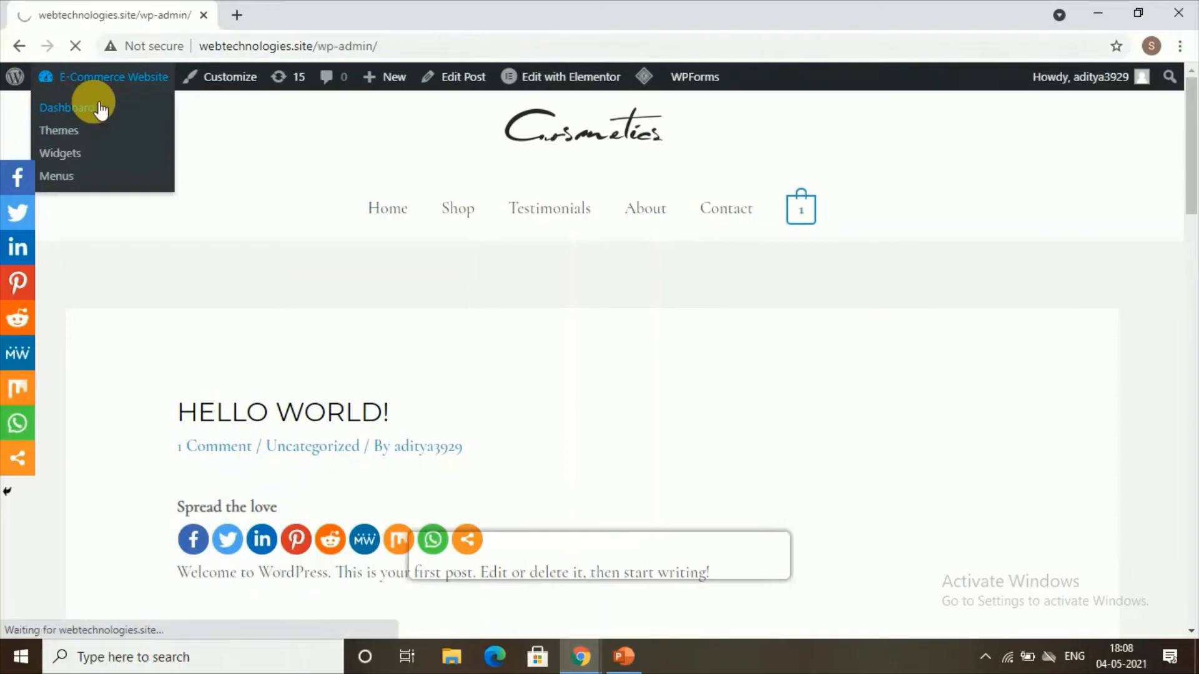
{"action": "scroll", "coordinate": [50, 429], "scroll_direction": "down", "scroll_amount": 9}
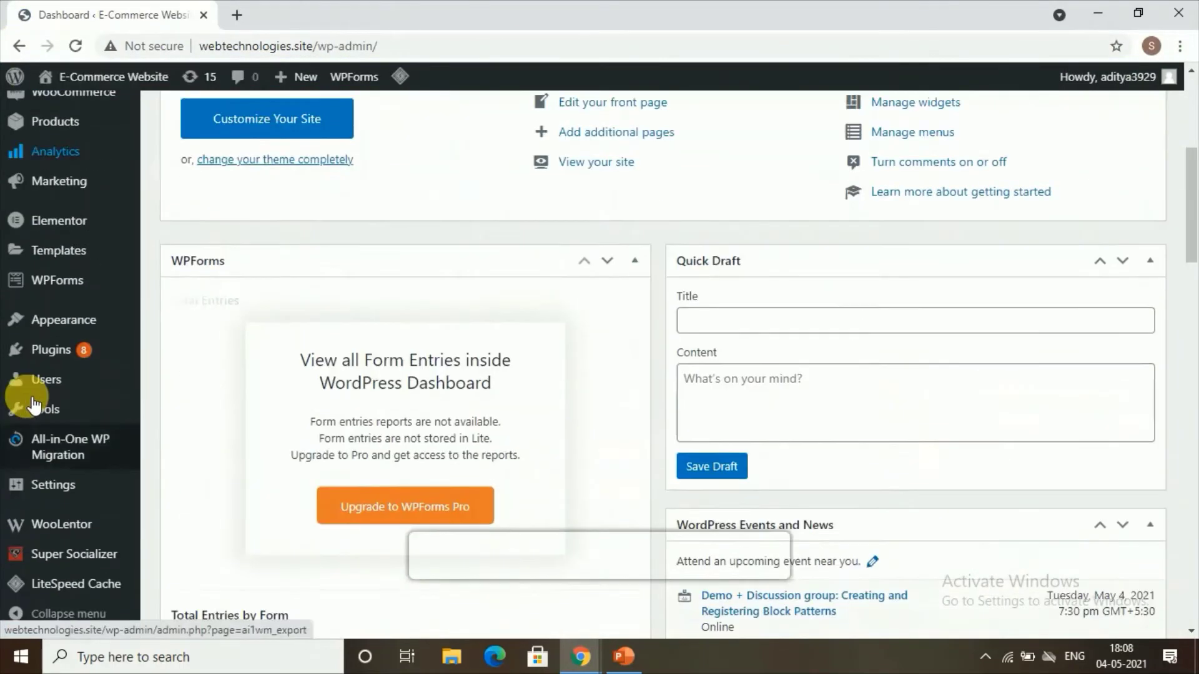
{"action": "mouse_move", "coordinate": [91, 499]}
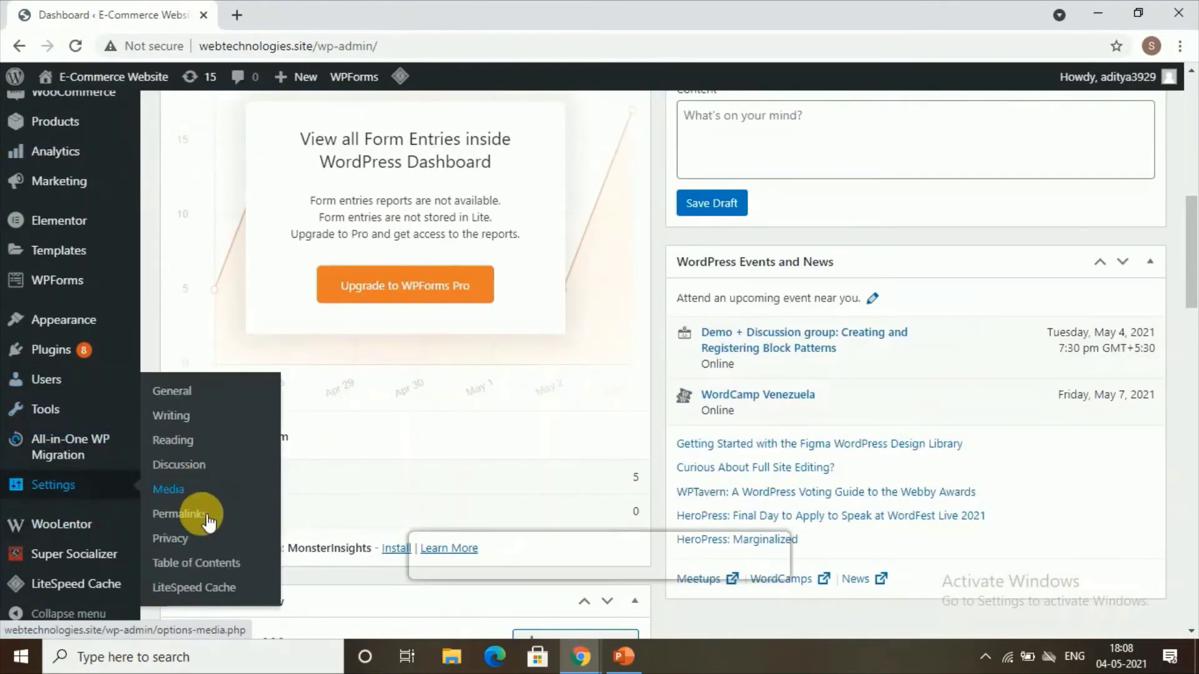
{"action": "left_click", "coordinate": [199, 565]}
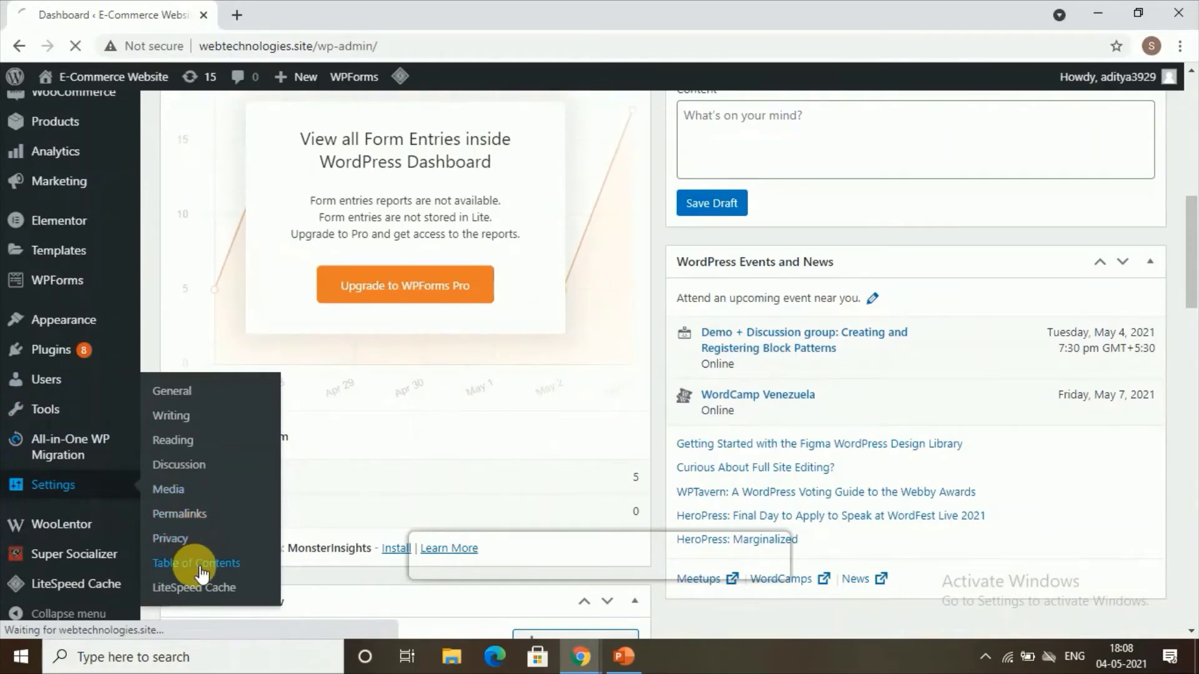
Step: Set the Limit Path in the advanced table of contents options to /hello-world/ and save the settings
{"action": "scroll", "coordinate": [378, 448], "scroll_direction": "down", "scroll_amount": 20}
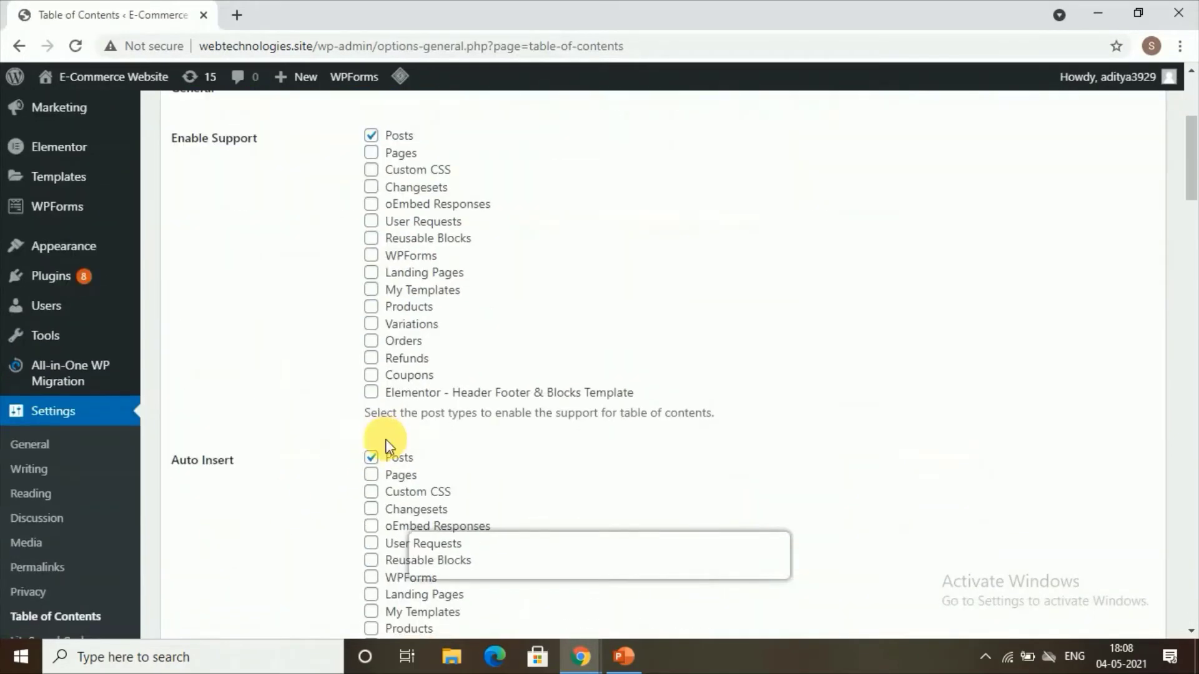
{"action": "scroll", "coordinate": [511, 378], "scroll_direction": "down", "scroll_amount": 3}
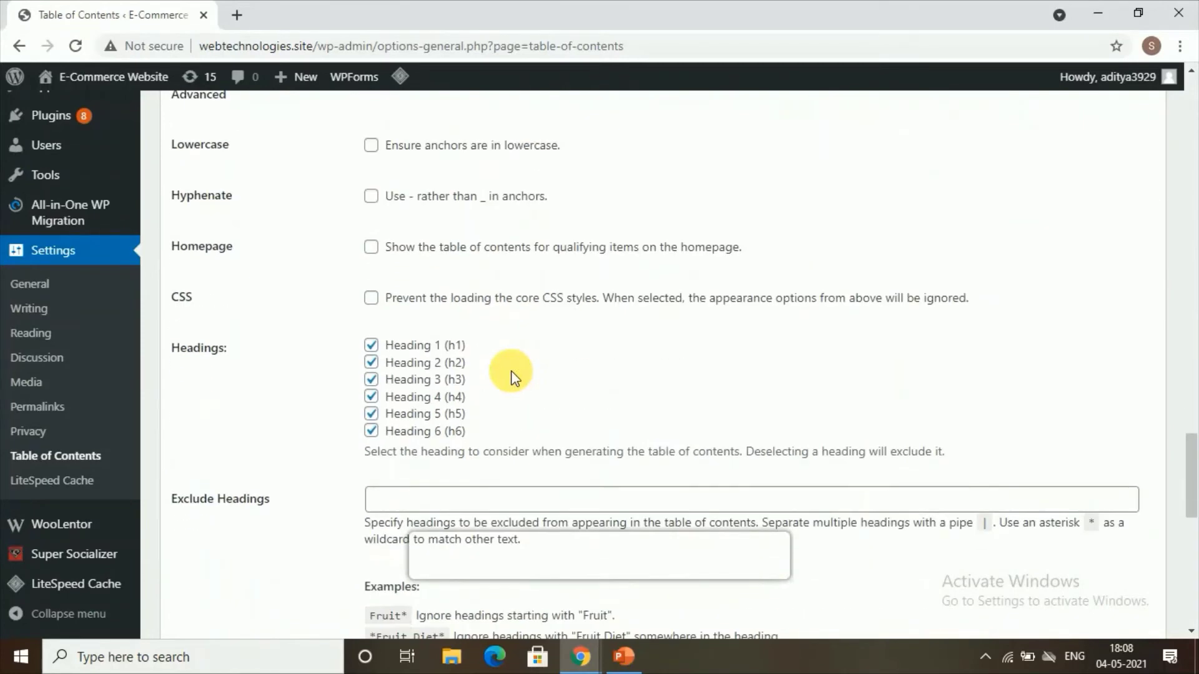
{"action": "scroll", "coordinate": [511, 377], "scroll_direction": "down", "scroll_amount": 12}
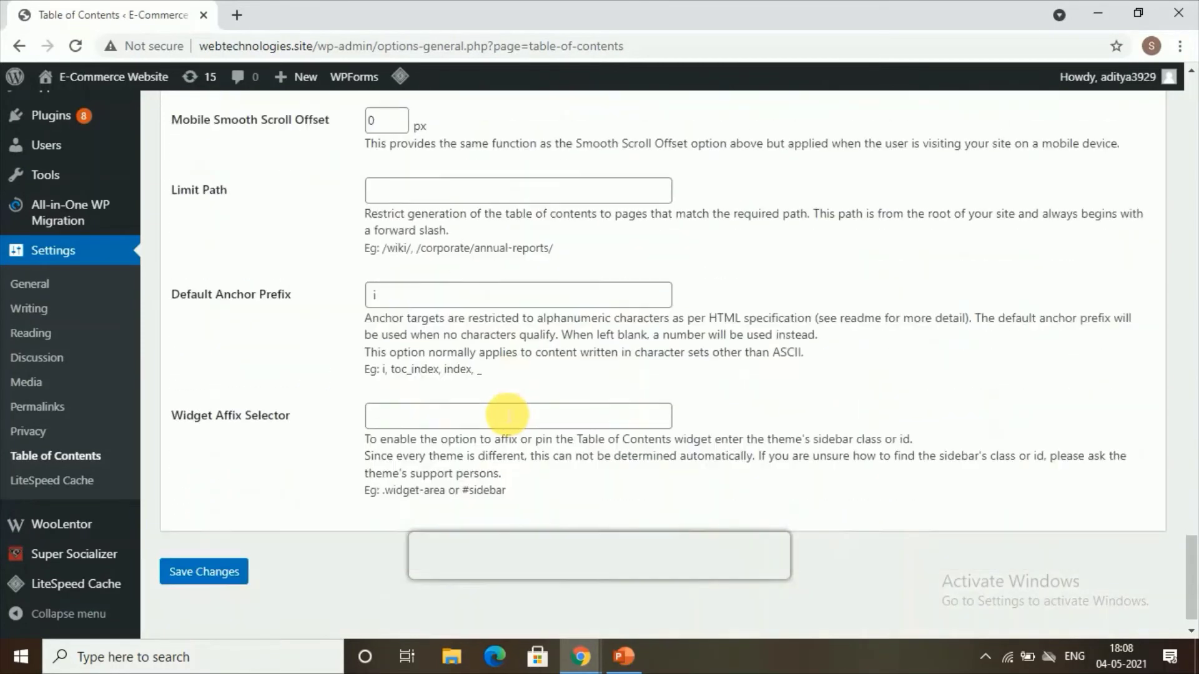
{"action": "left_click", "coordinate": [383, 193]}
{"action": "right_click", "coordinate": [381, 191]}
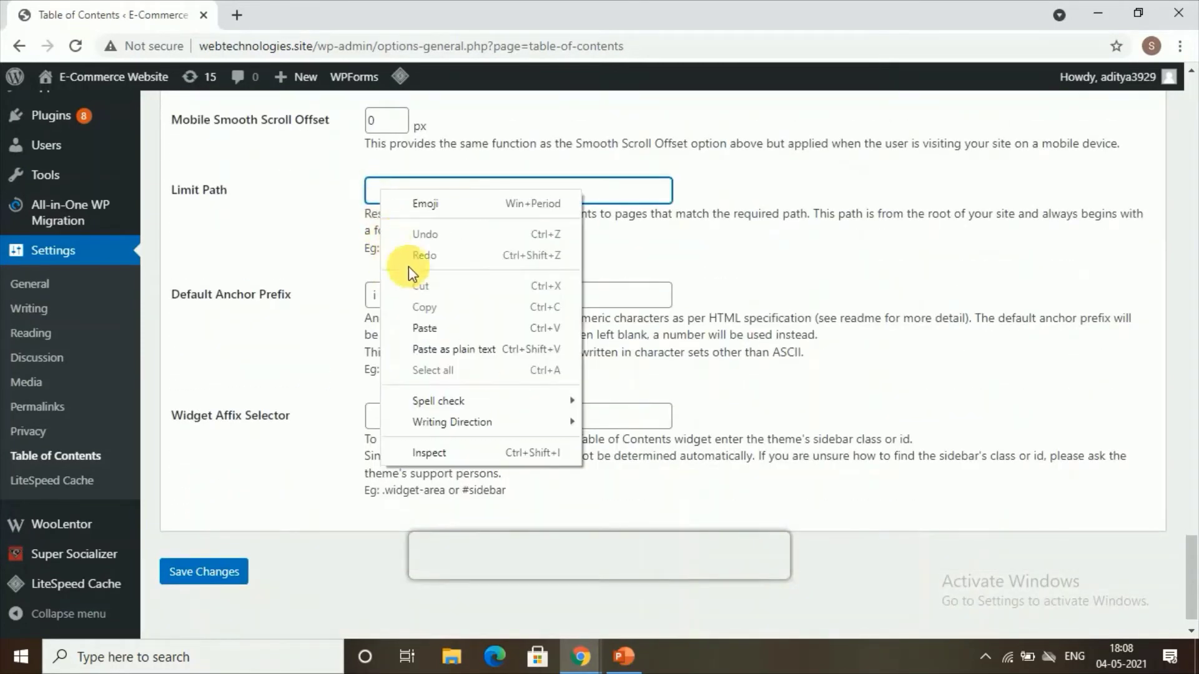
{"action": "left_click", "coordinate": [421, 353]}
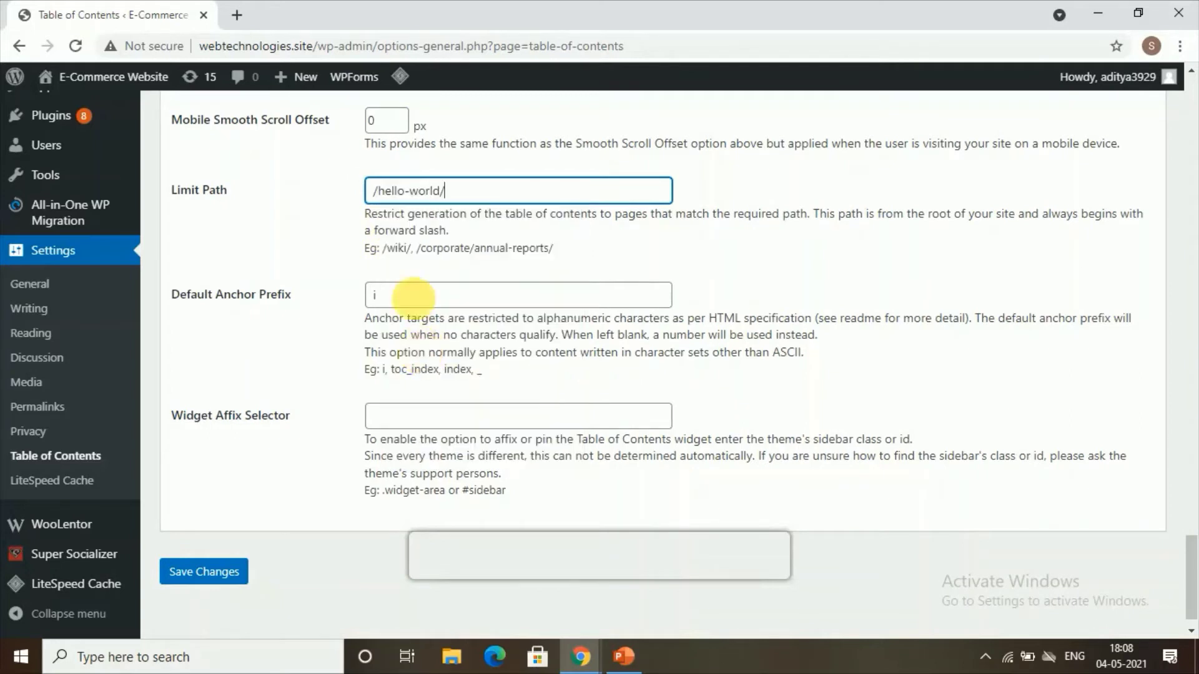
{"action": "left_click", "coordinate": [233, 573]}
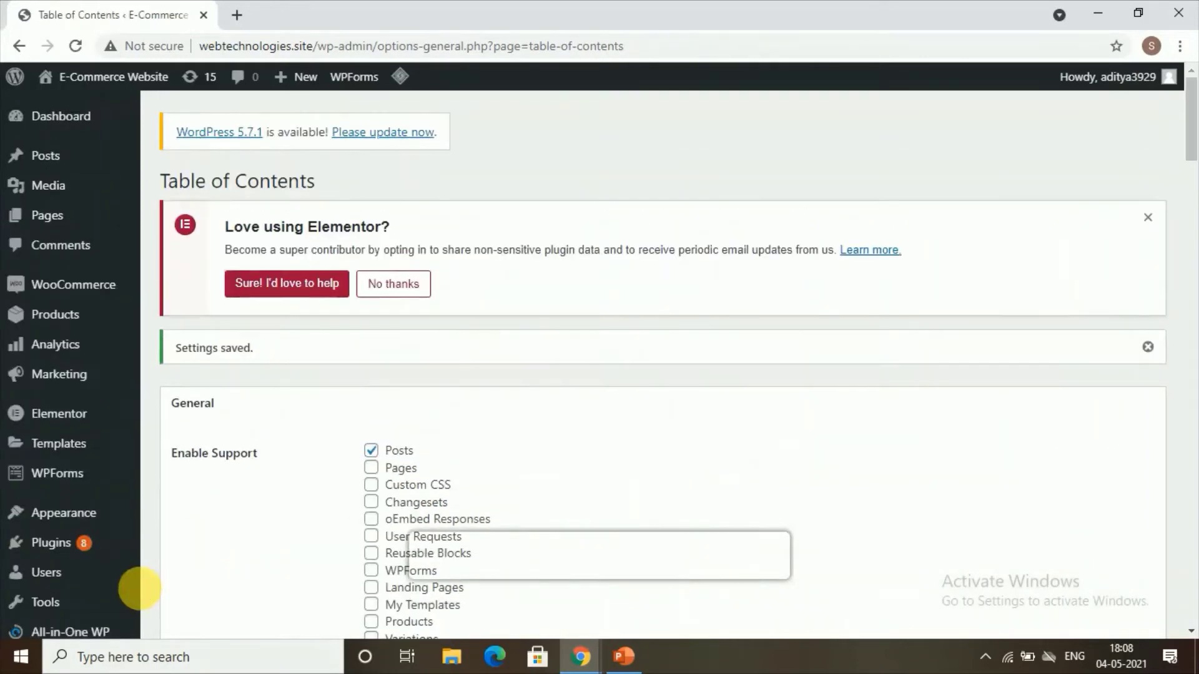
{"action": "mouse_move", "coordinate": [146, 596]}
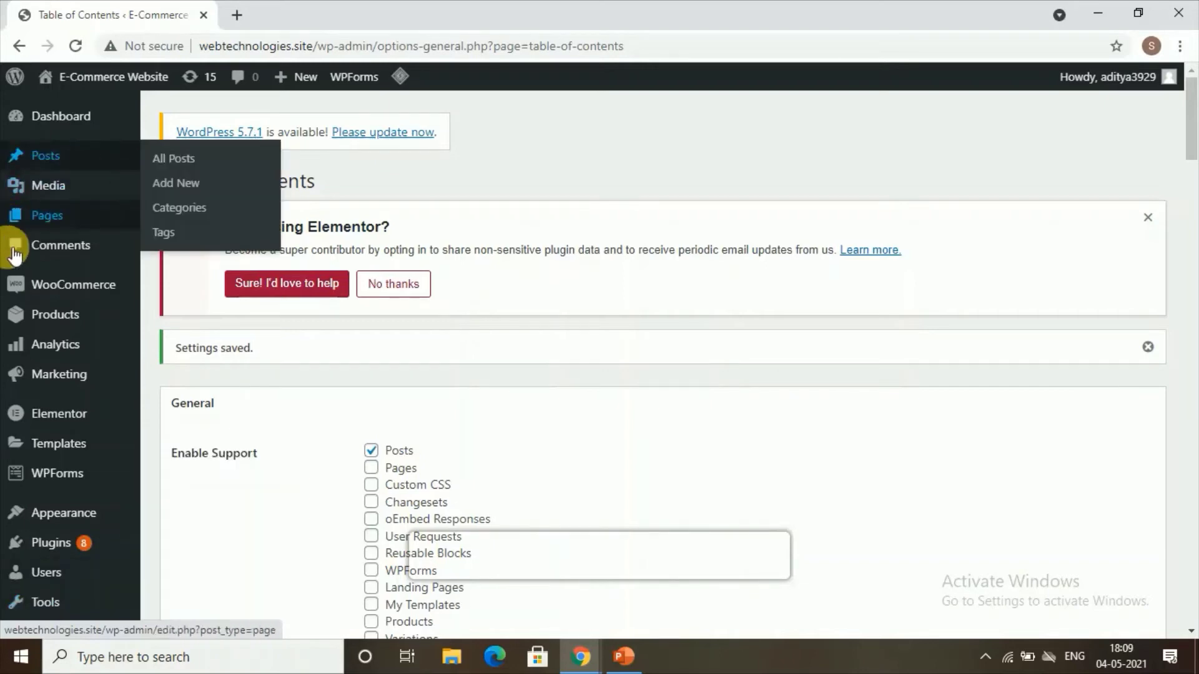
Step: Open the list of all posts and open the "Hello world!" post for editing
{"action": "left_click", "coordinate": [178, 159]}
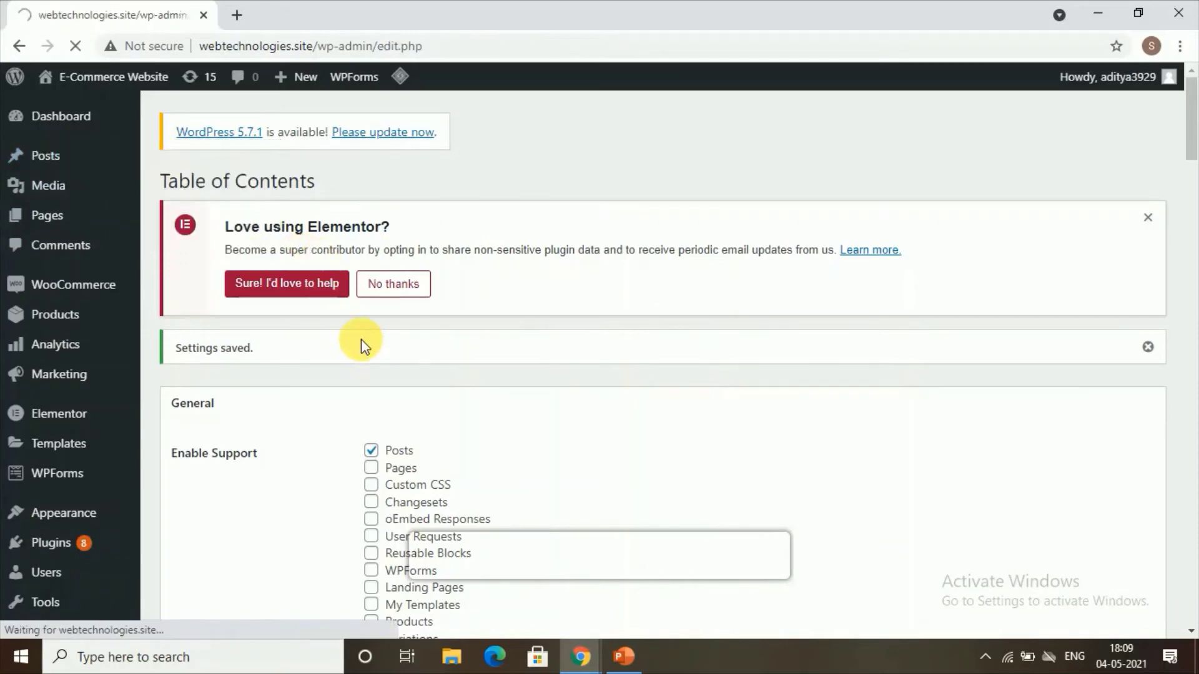
{"action": "scroll", "coordinate": [364, 385], "scroll_direction": "down", "scroll_amount": 4}
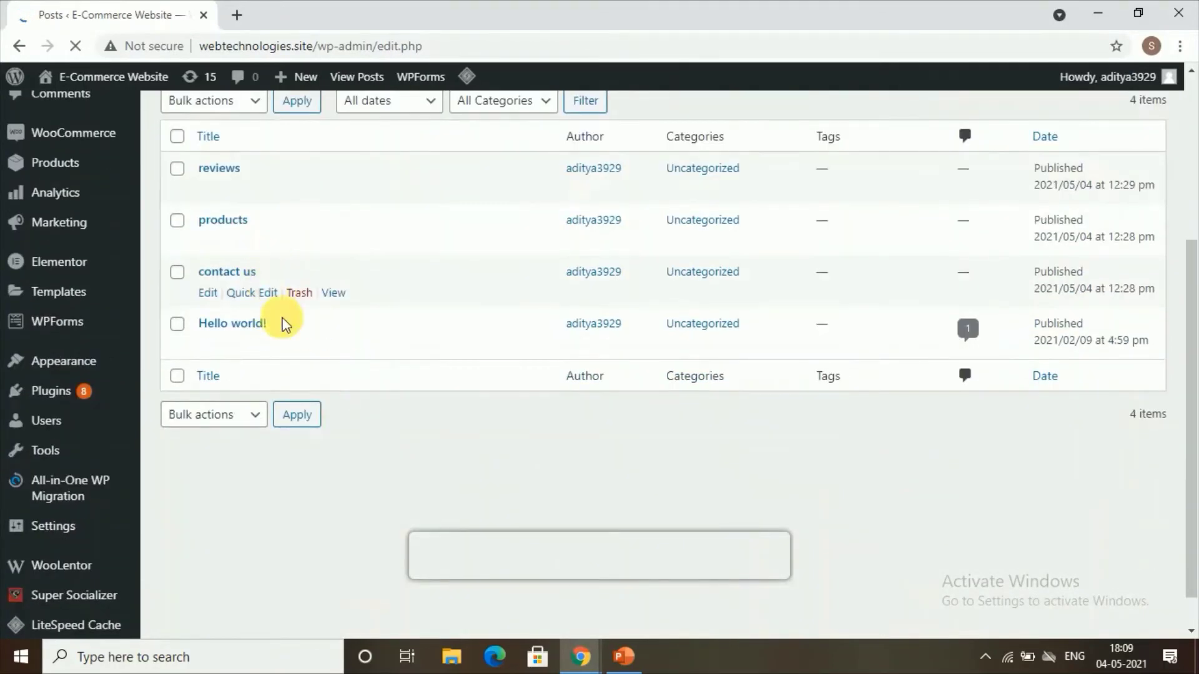
{"action": "left_click", "coordinate": [261, 339]}
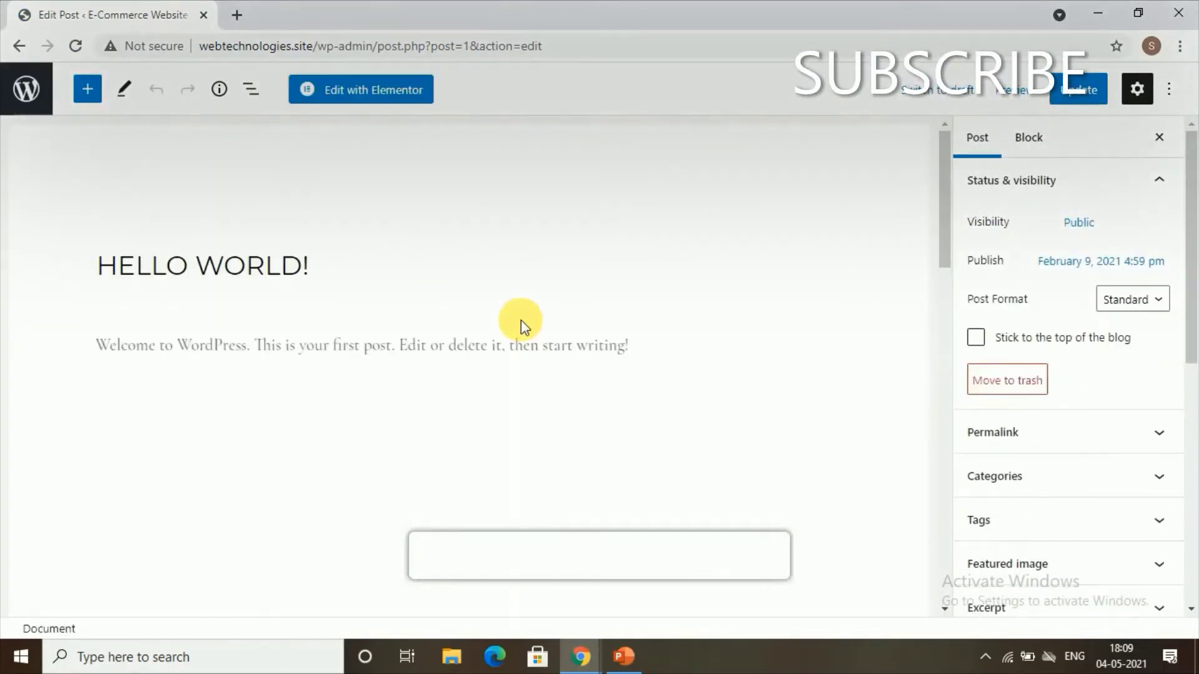
Step: Enter SPECIFICATIO as the heading to exclude in the post's own Table of Contents options
{"action": "scroll", "coordinate": [520, 323], "scroll_direction": "down", "scroll_amount": 10}
{"action": "scroll", "coordinate": [526, 328], "scroll_direction": "down", "scroll_amount": 2}
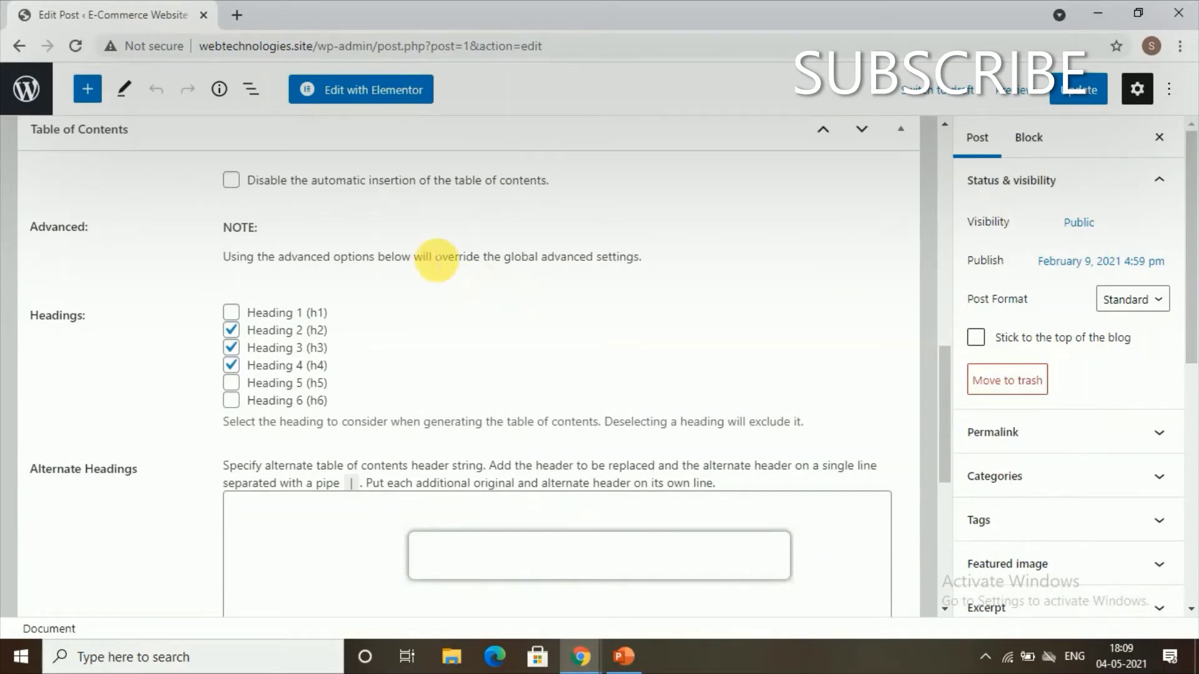
{"action": "scroll", "coordinate": [260, 369], "scroll_direction": "down", "scroll_amount": 2}
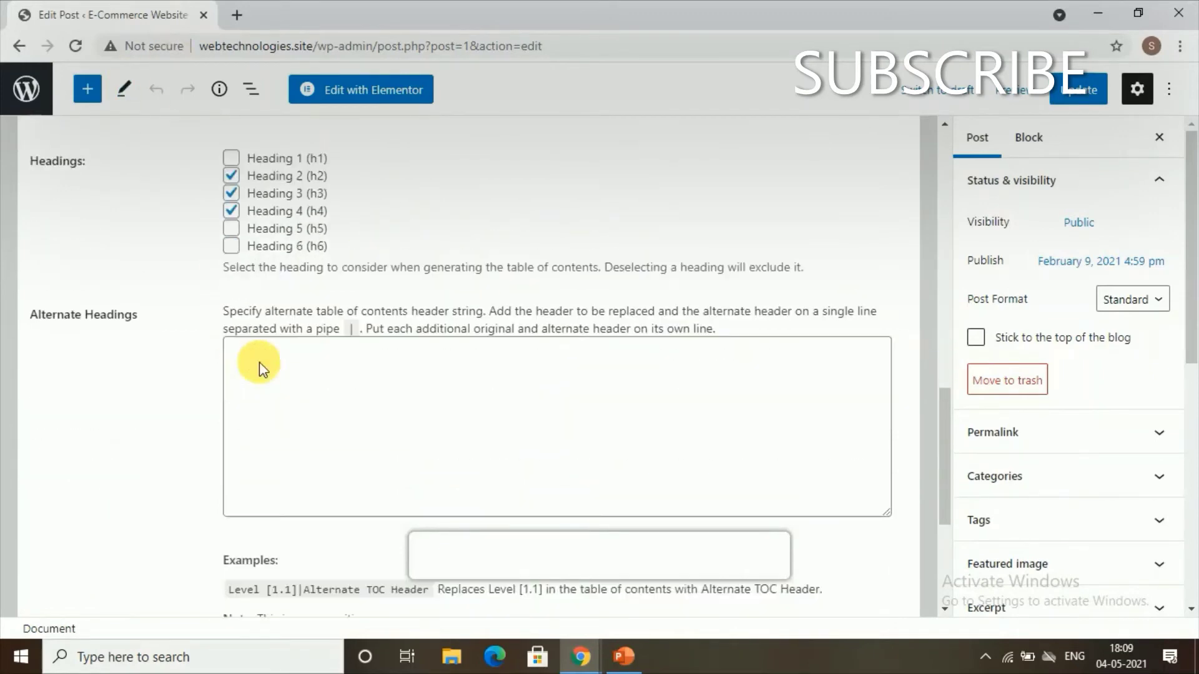
{"action": "scroll", "coordinate": [259, 368], "scroll_direction": "down", "scroll_amount": 2}
{"action": "left_click", "coordinate": [275, 557]}
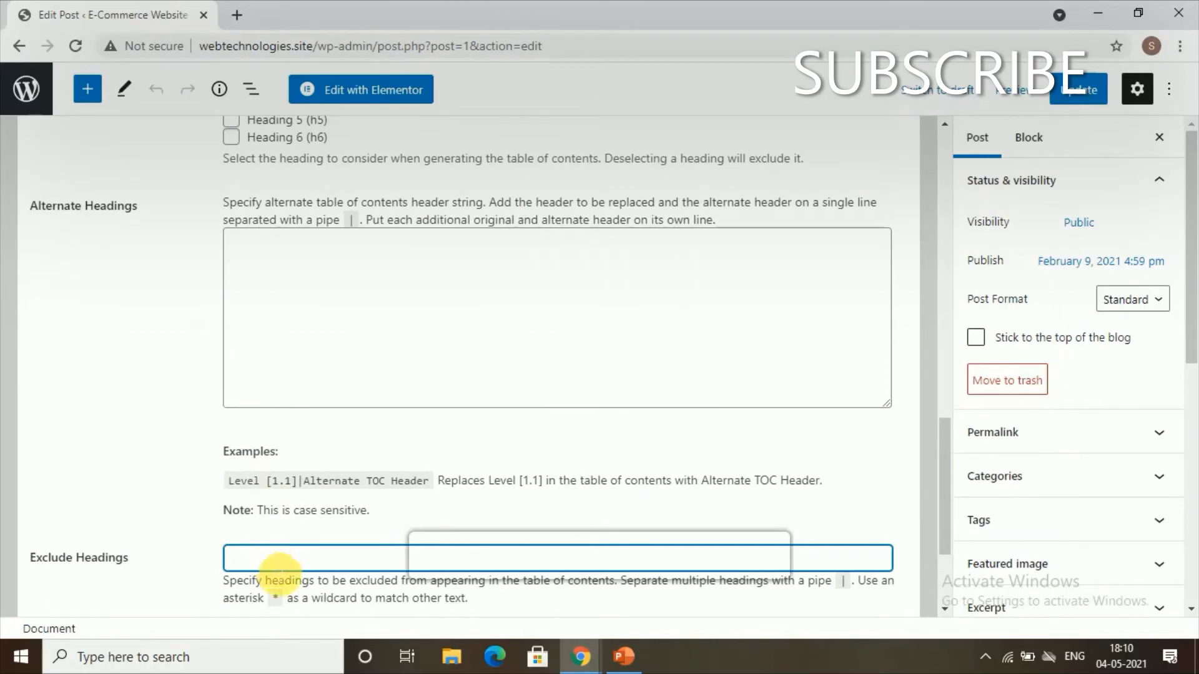
{"action": "scroll", "coordinate": [279, 569], "scroll_direction": "down", "scroll_amount": 2}
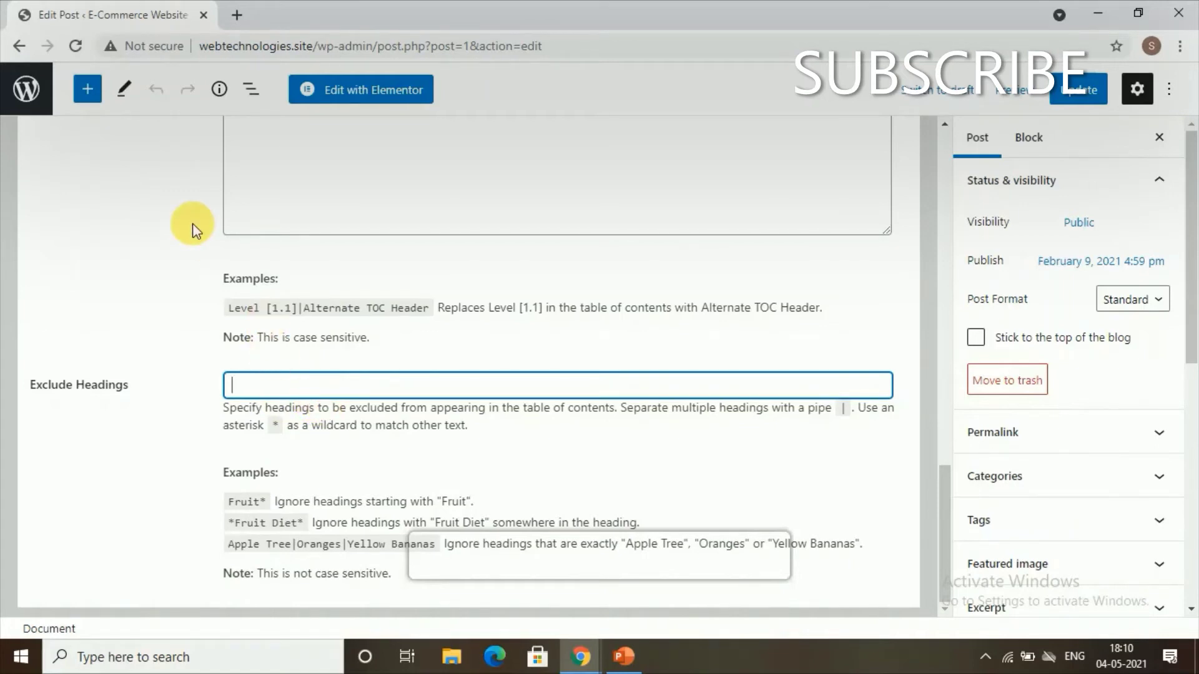
{"action": "type", "text": "PECIFICATIO"}
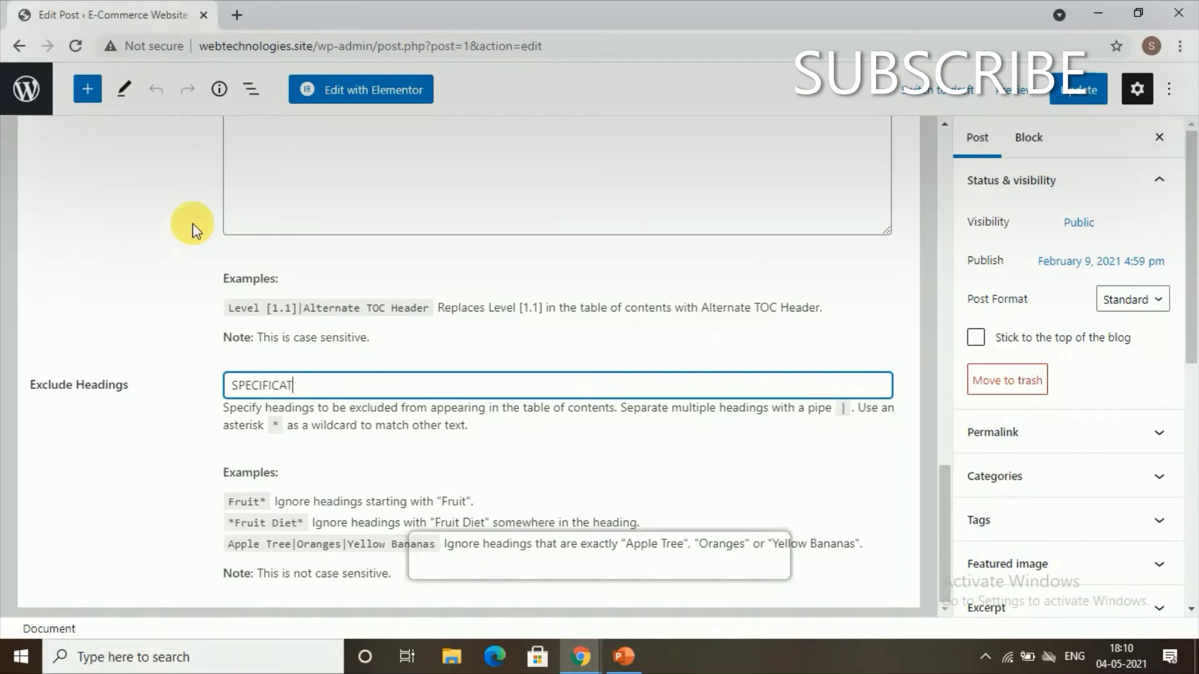